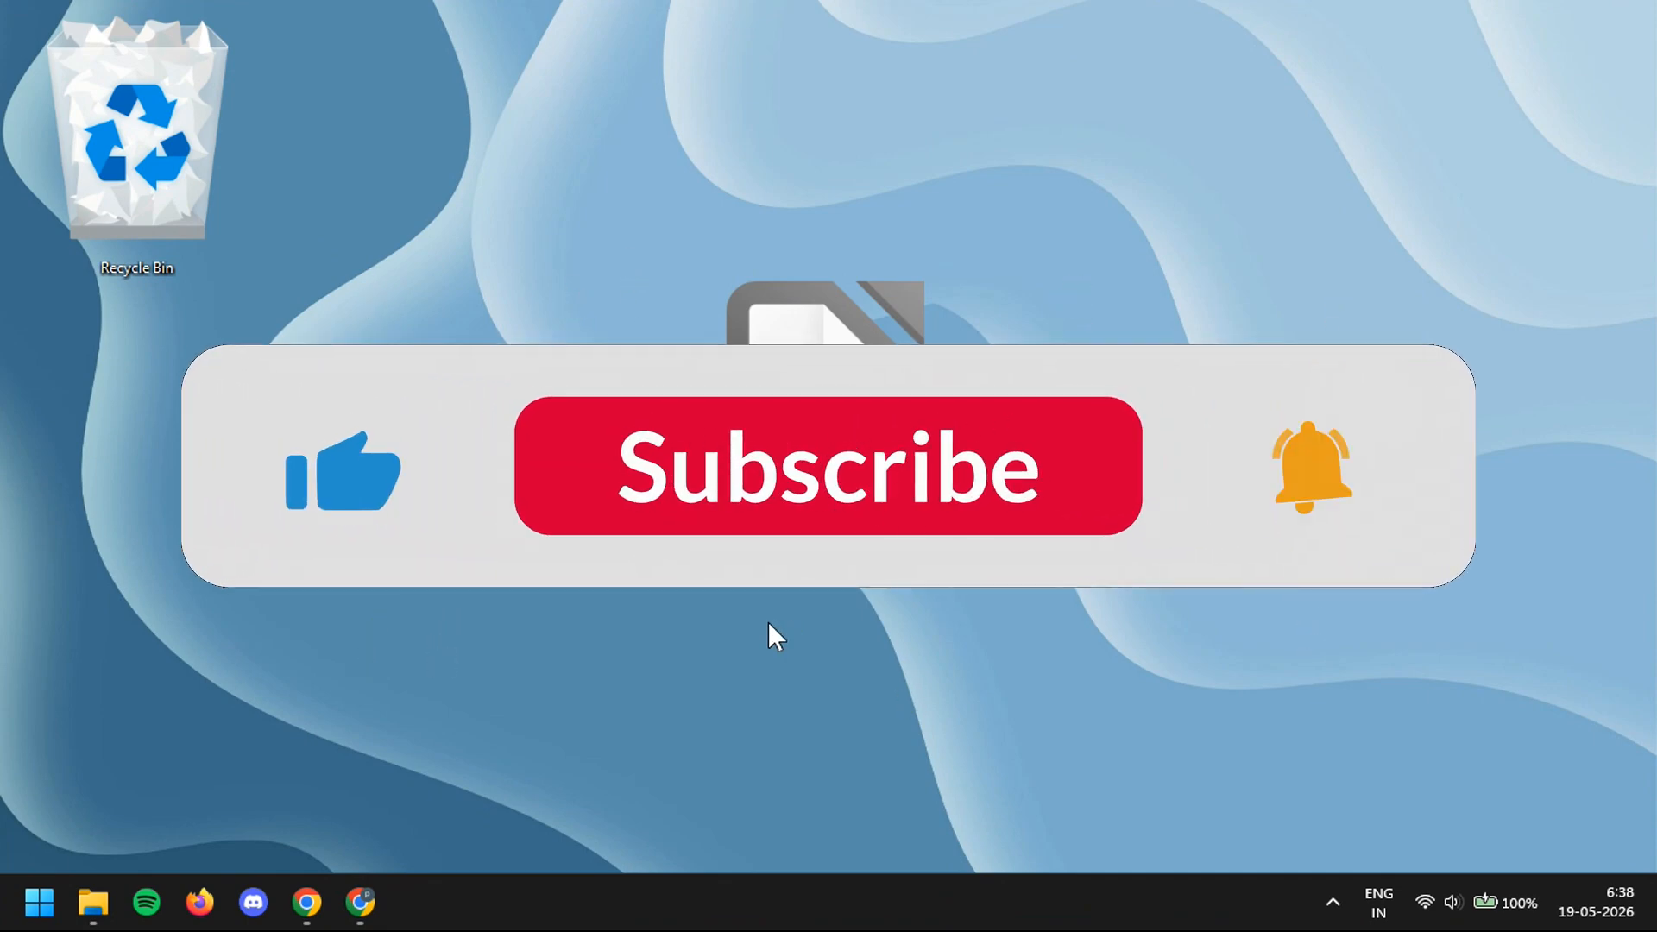
Launch LibreOffice and open the recent spreadsheet "example clac".
double_click(805, 375)
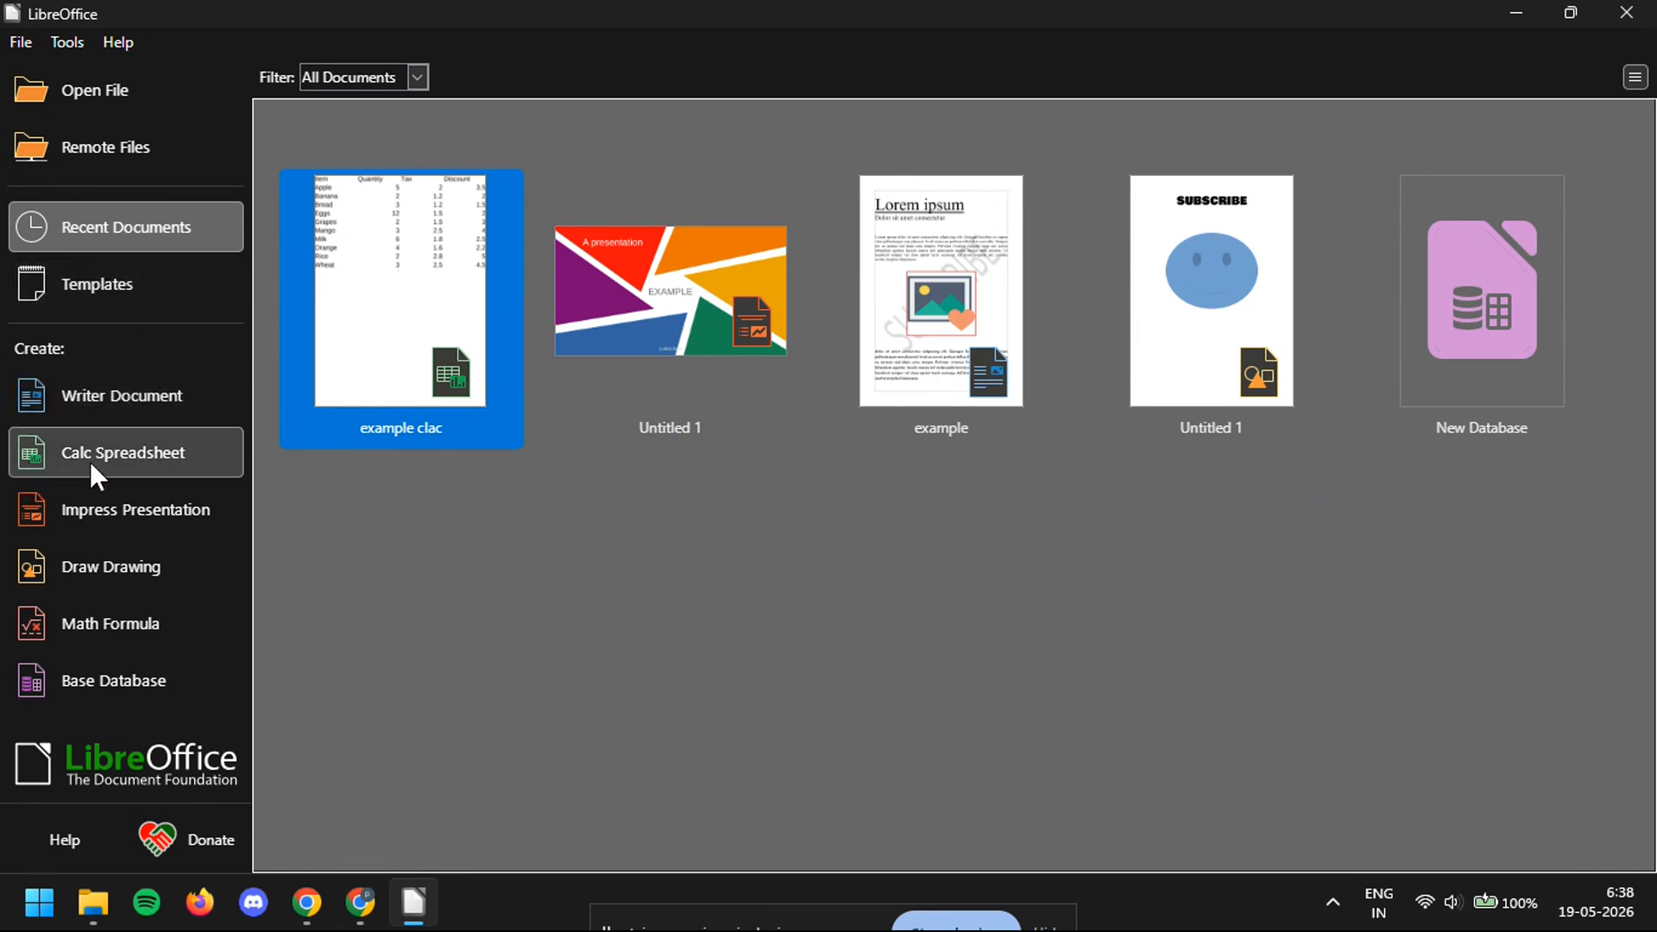
click(416, 432)
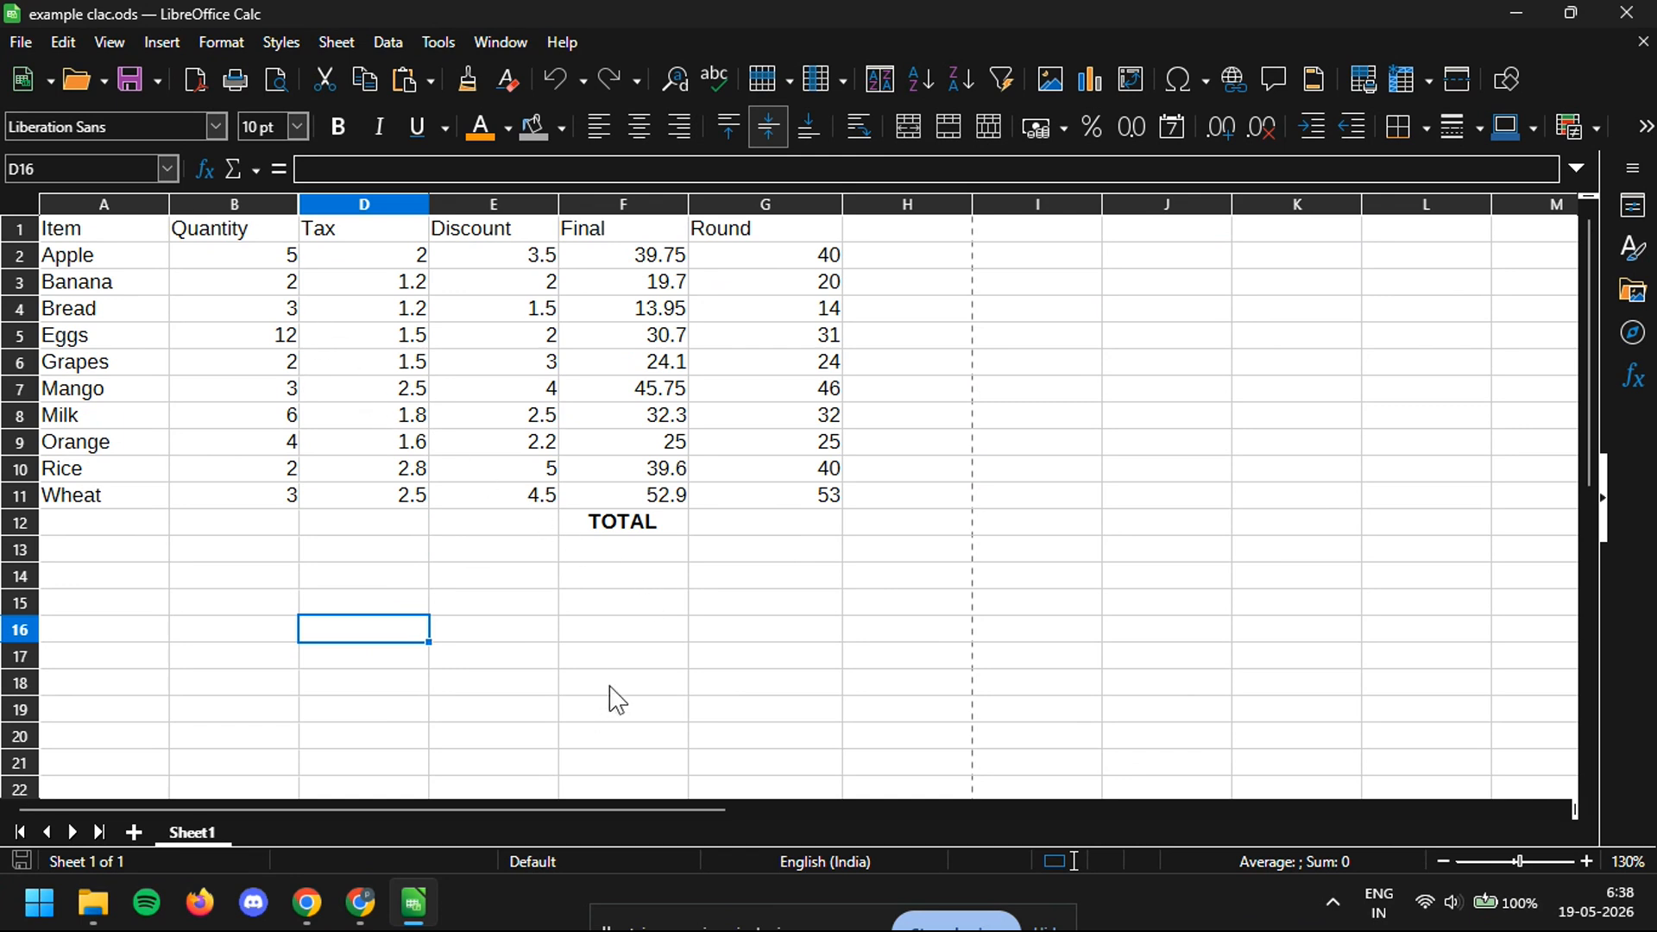
With the table A1:G11 selected, widen hidden column C slightly and show the list of managed cell styles.
drag(829, 497, 28, 225)
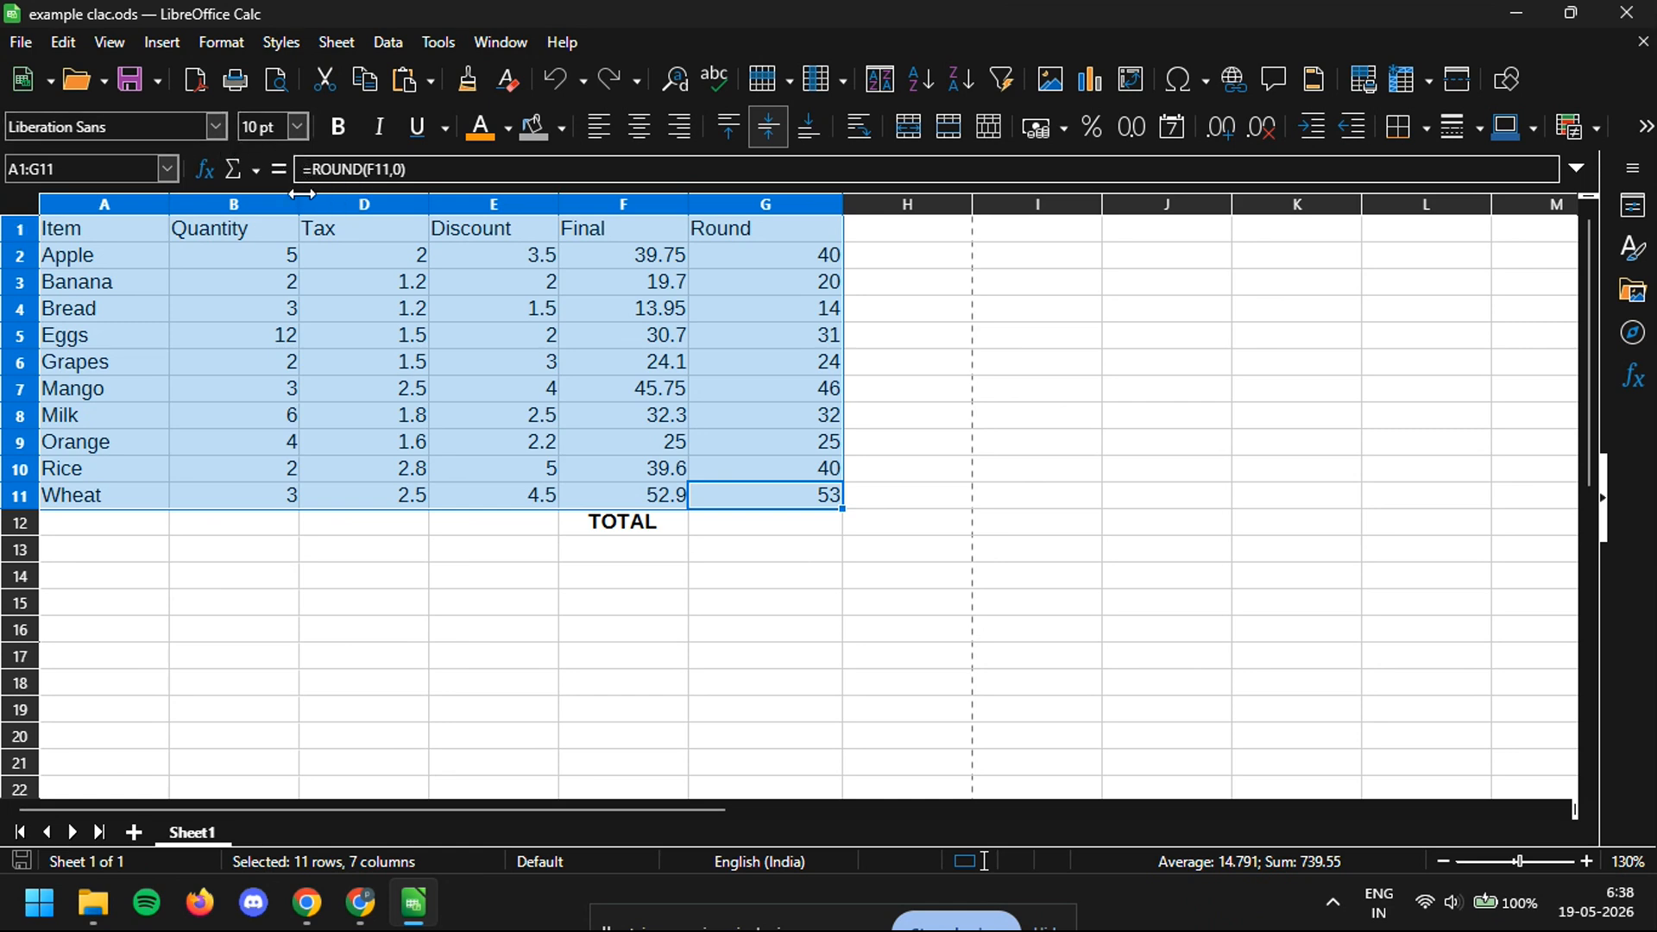
drag(301, 194, 310, 197)
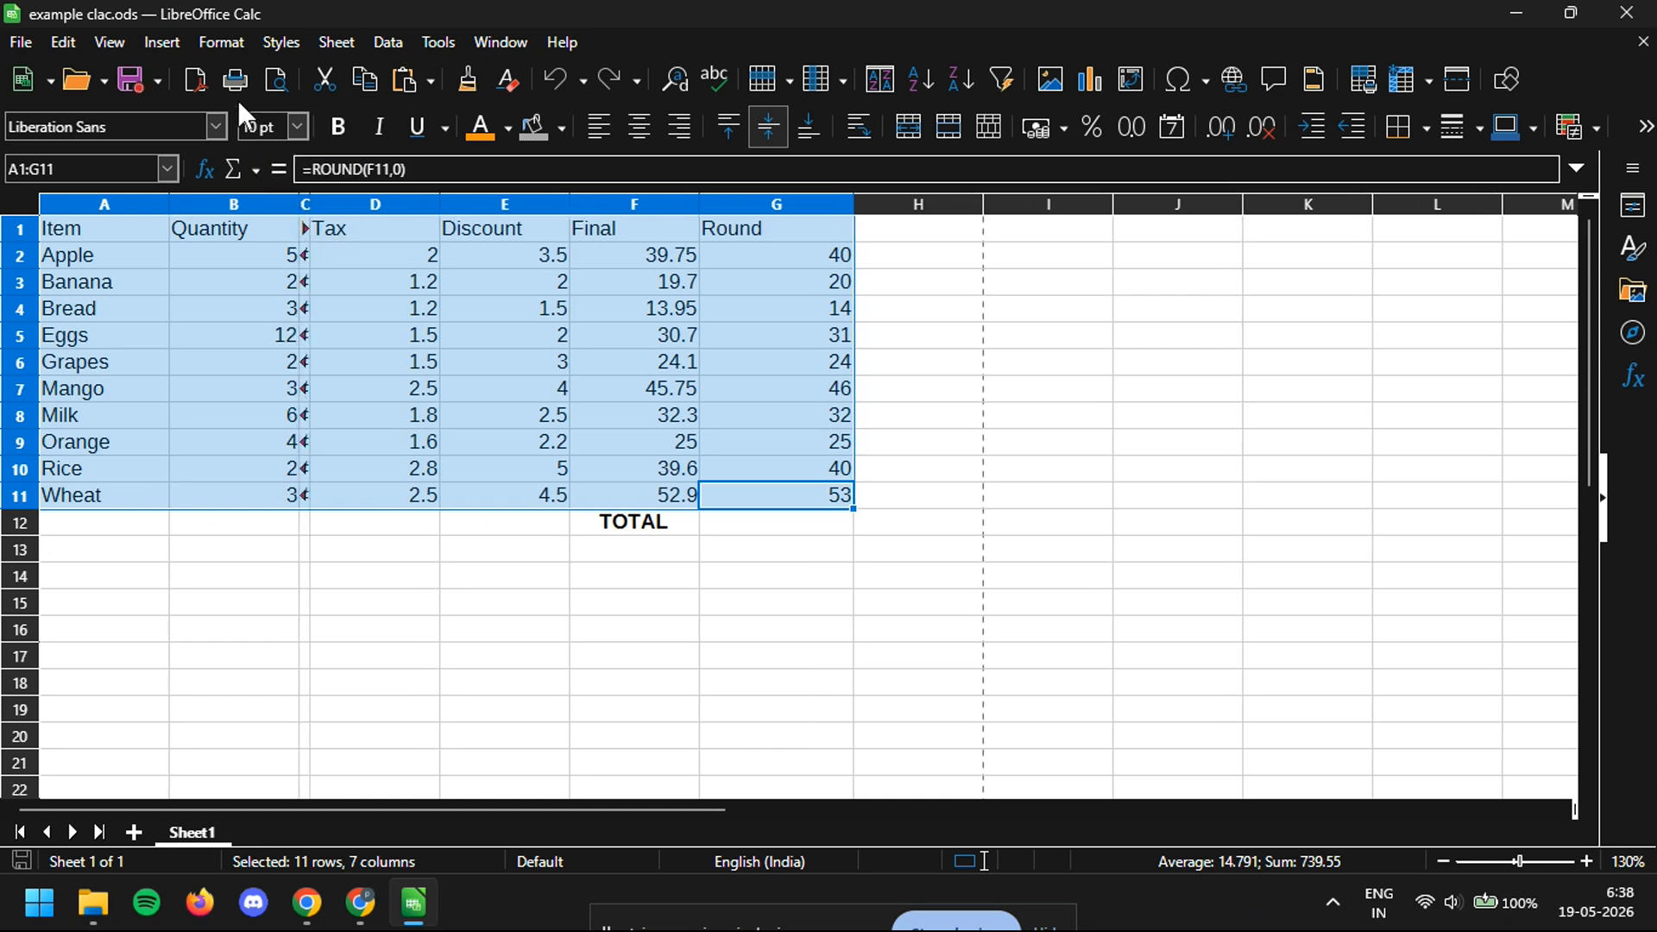
click(280, 42)
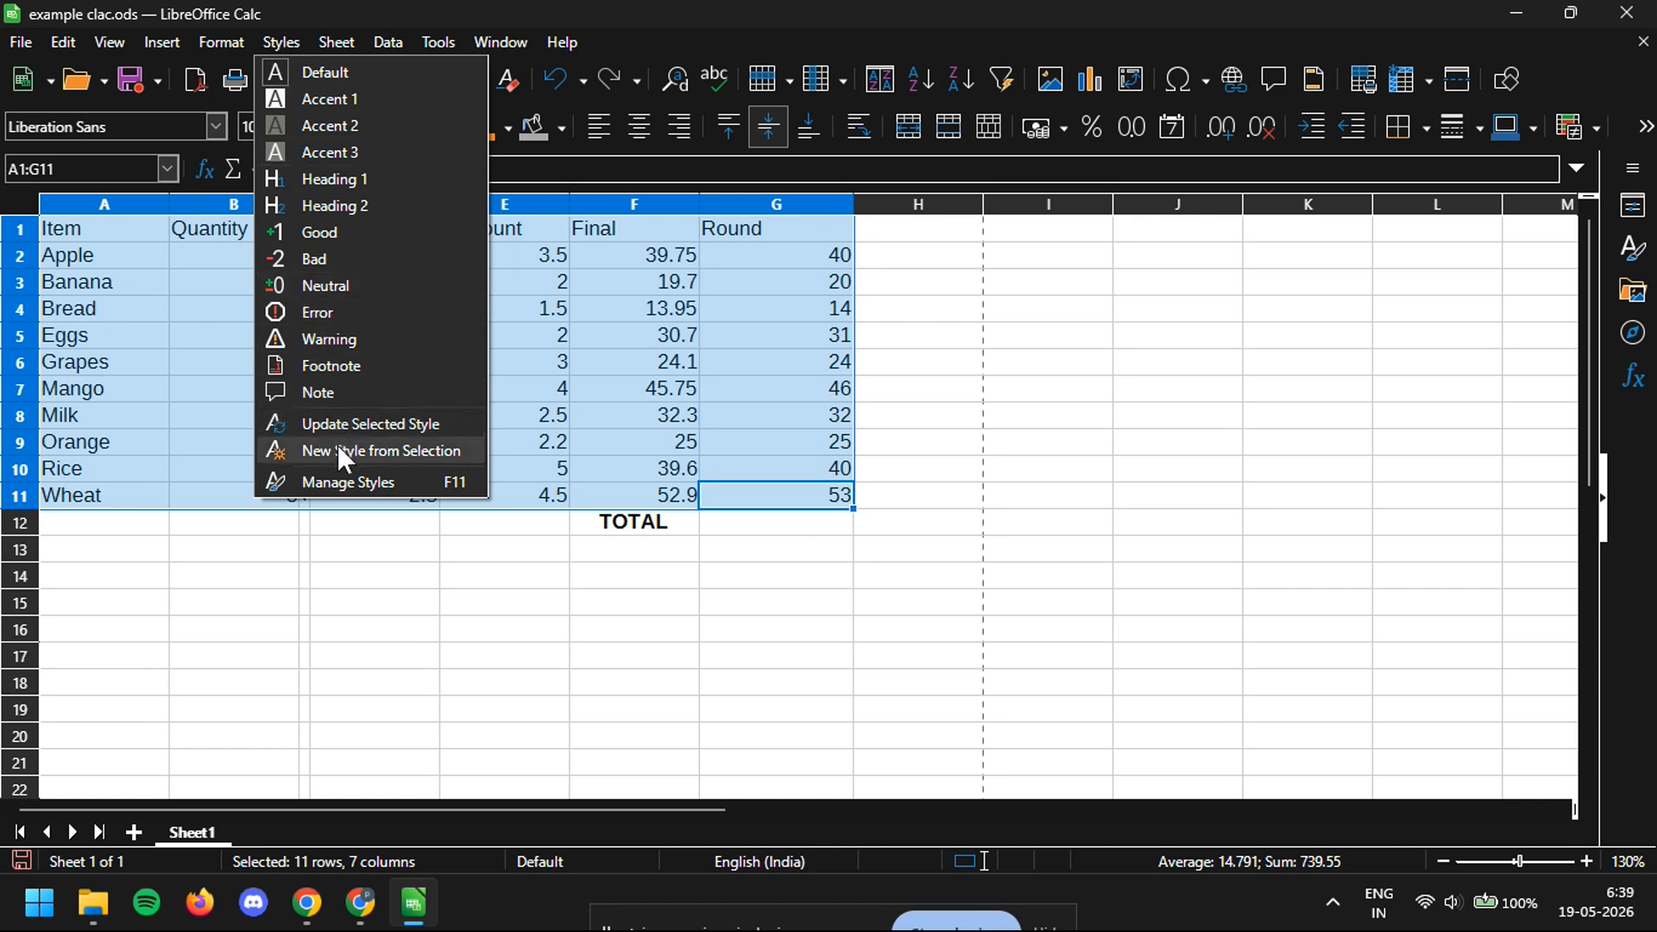
click(456, 484)
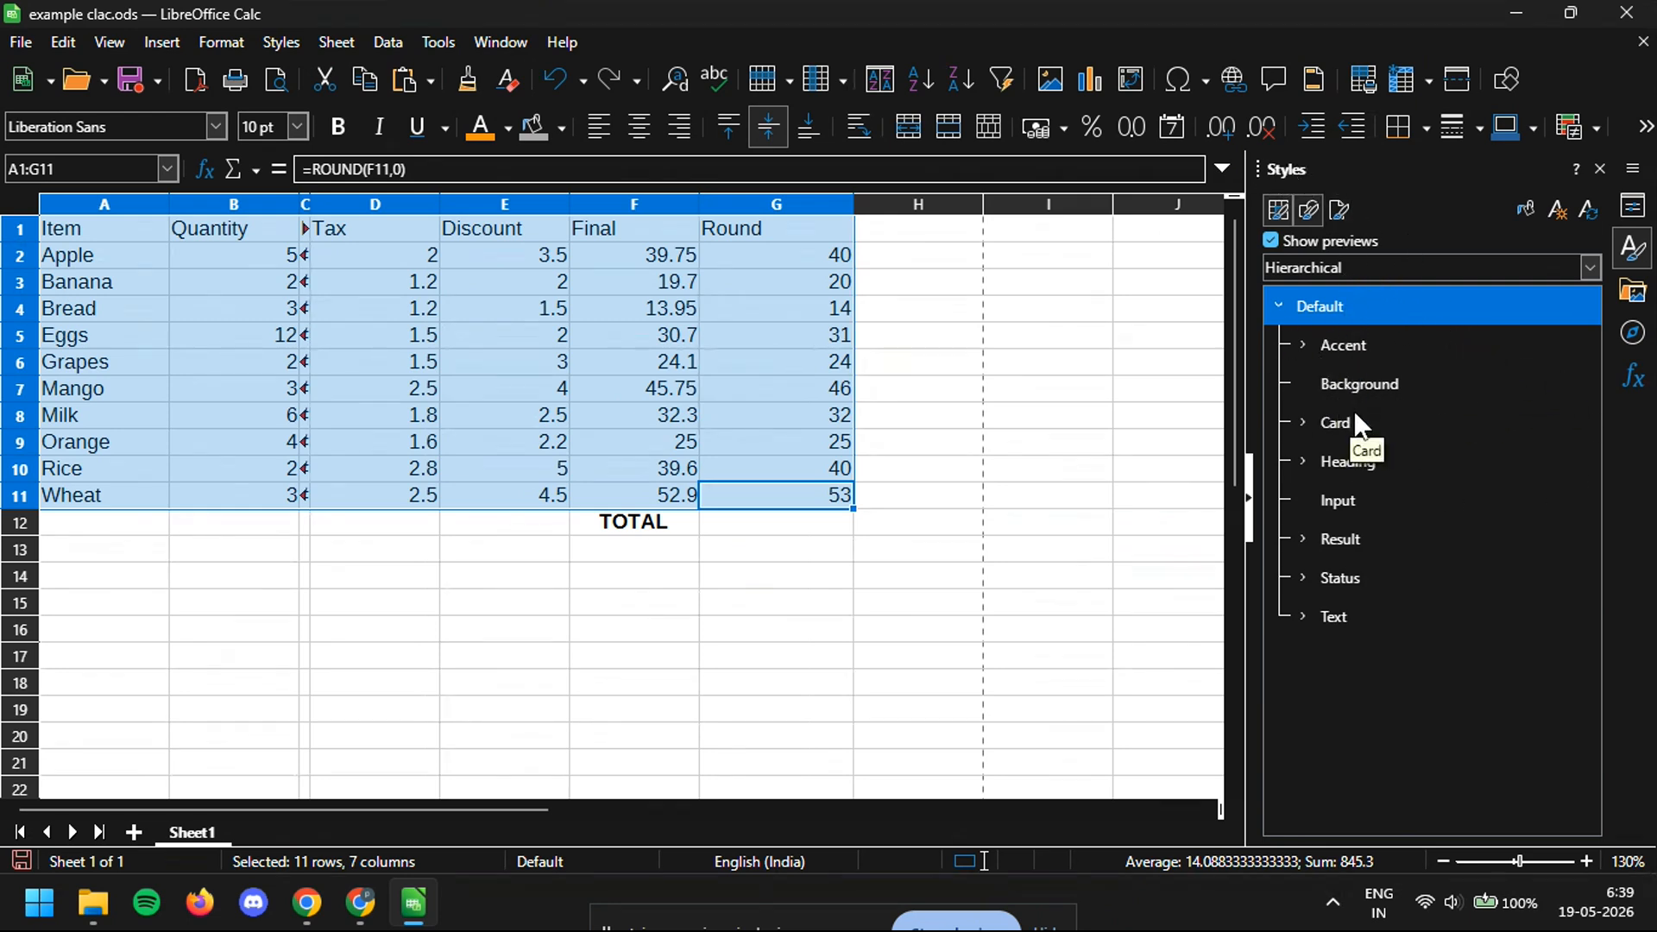
Look through the Accent 1, Accent 2 and Accent 3 entries in the Accent group of cell styles.
click(1342, 346)
click(1300, 345)
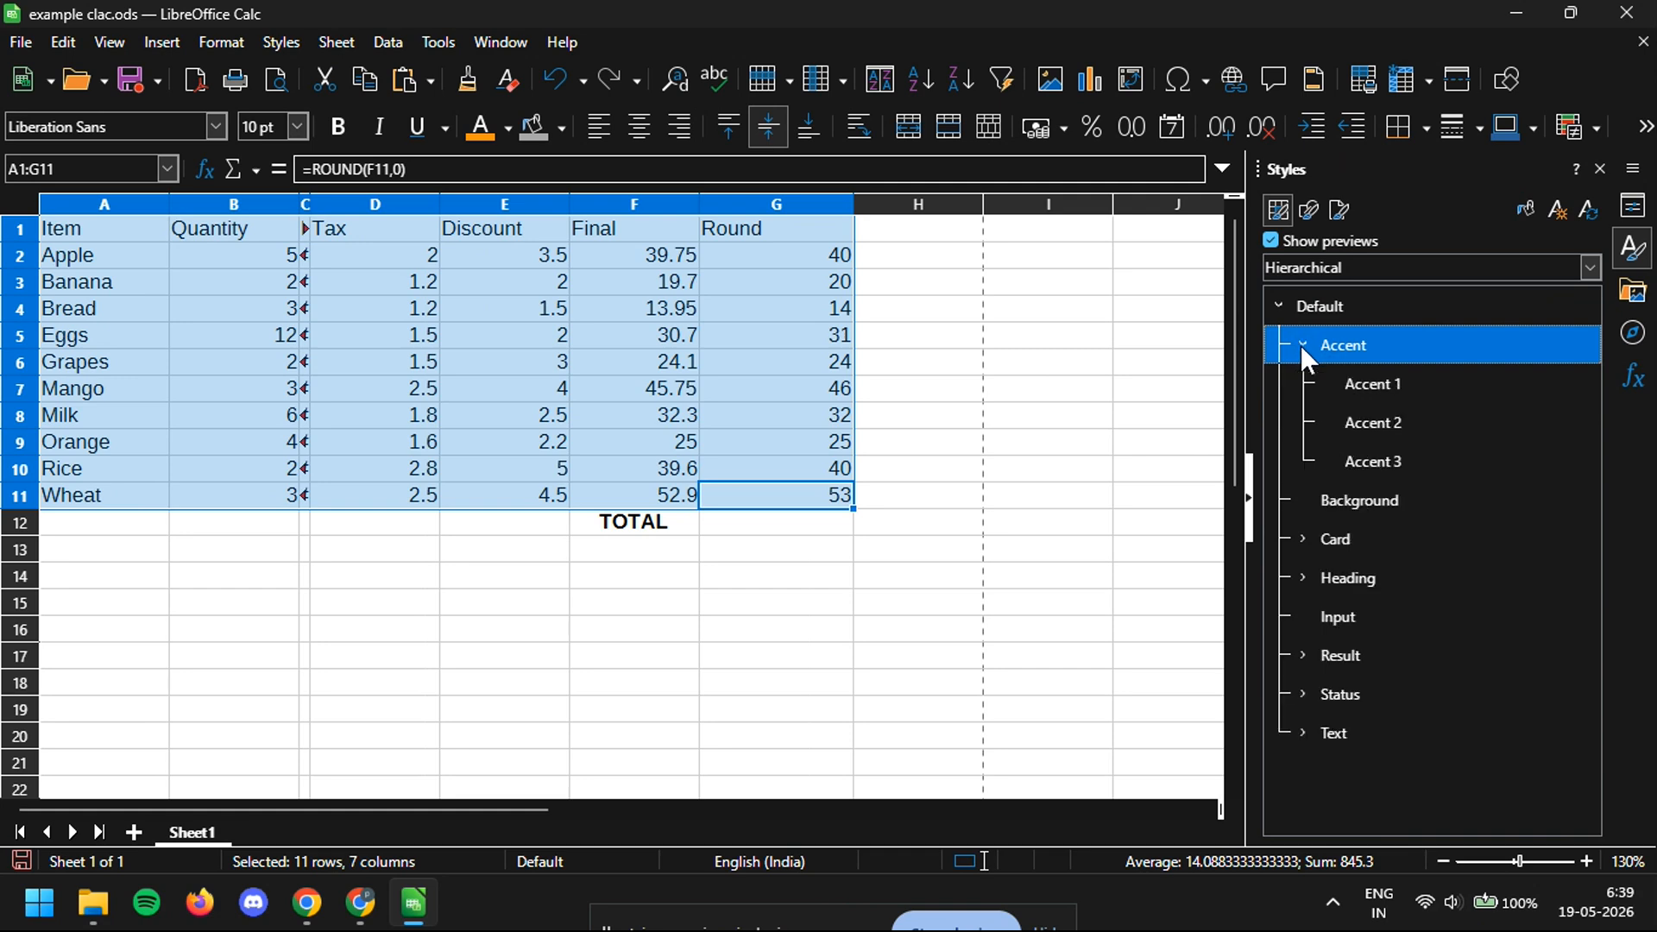
click(1348, 390)
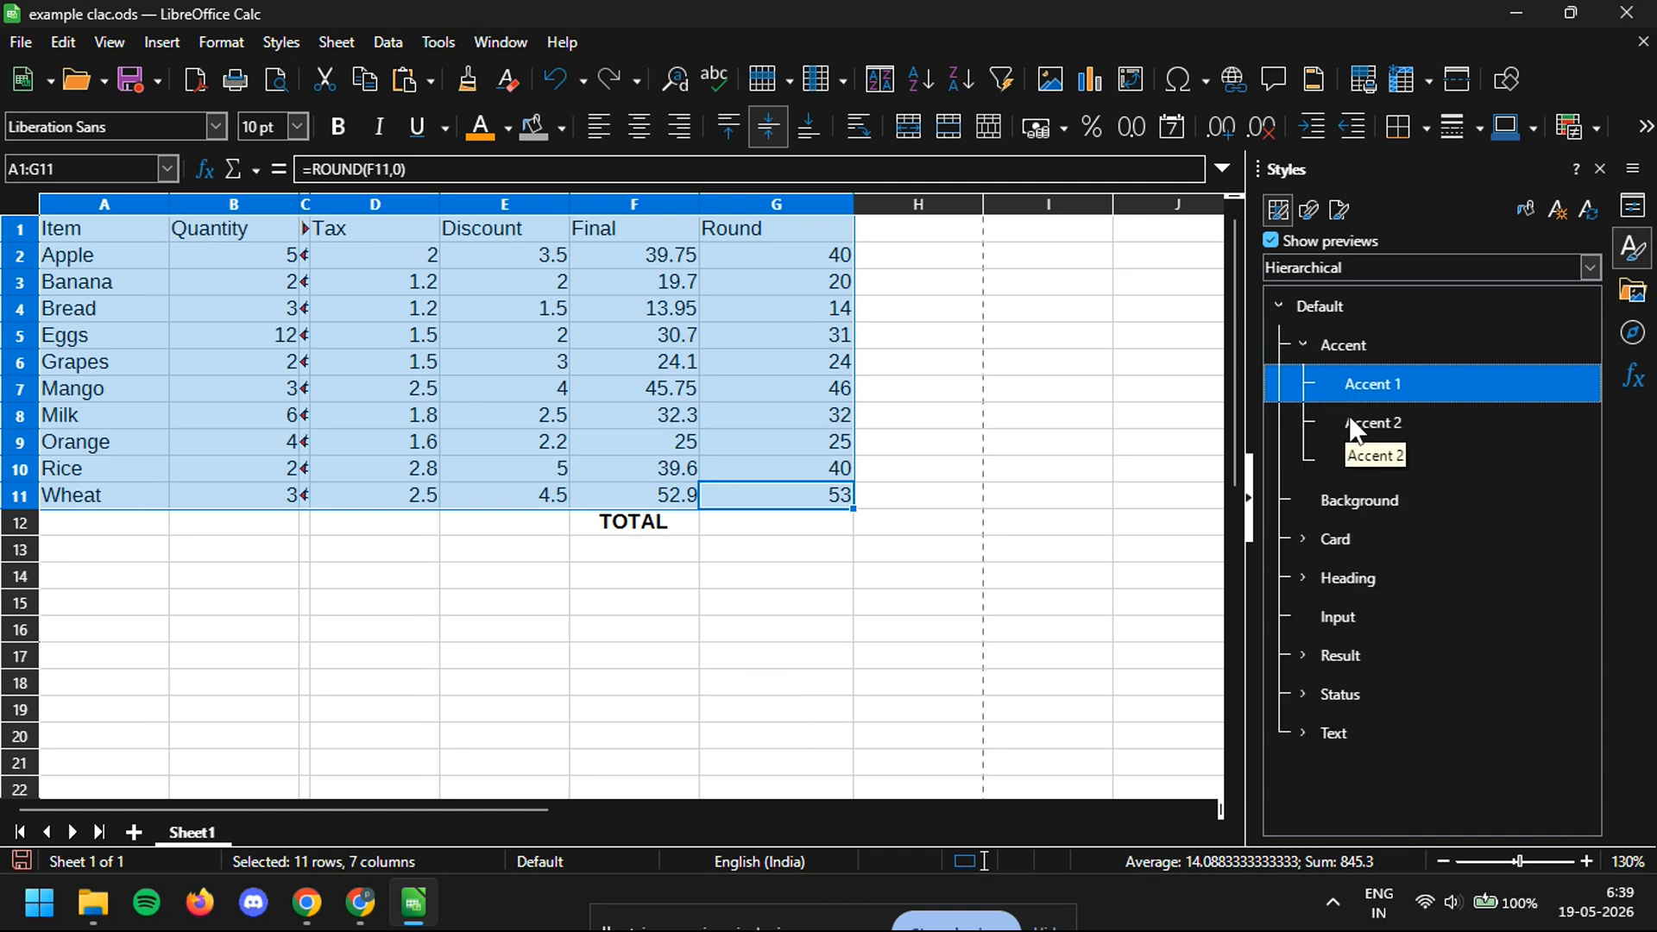
click(1349, 418)
click(1355, 457)
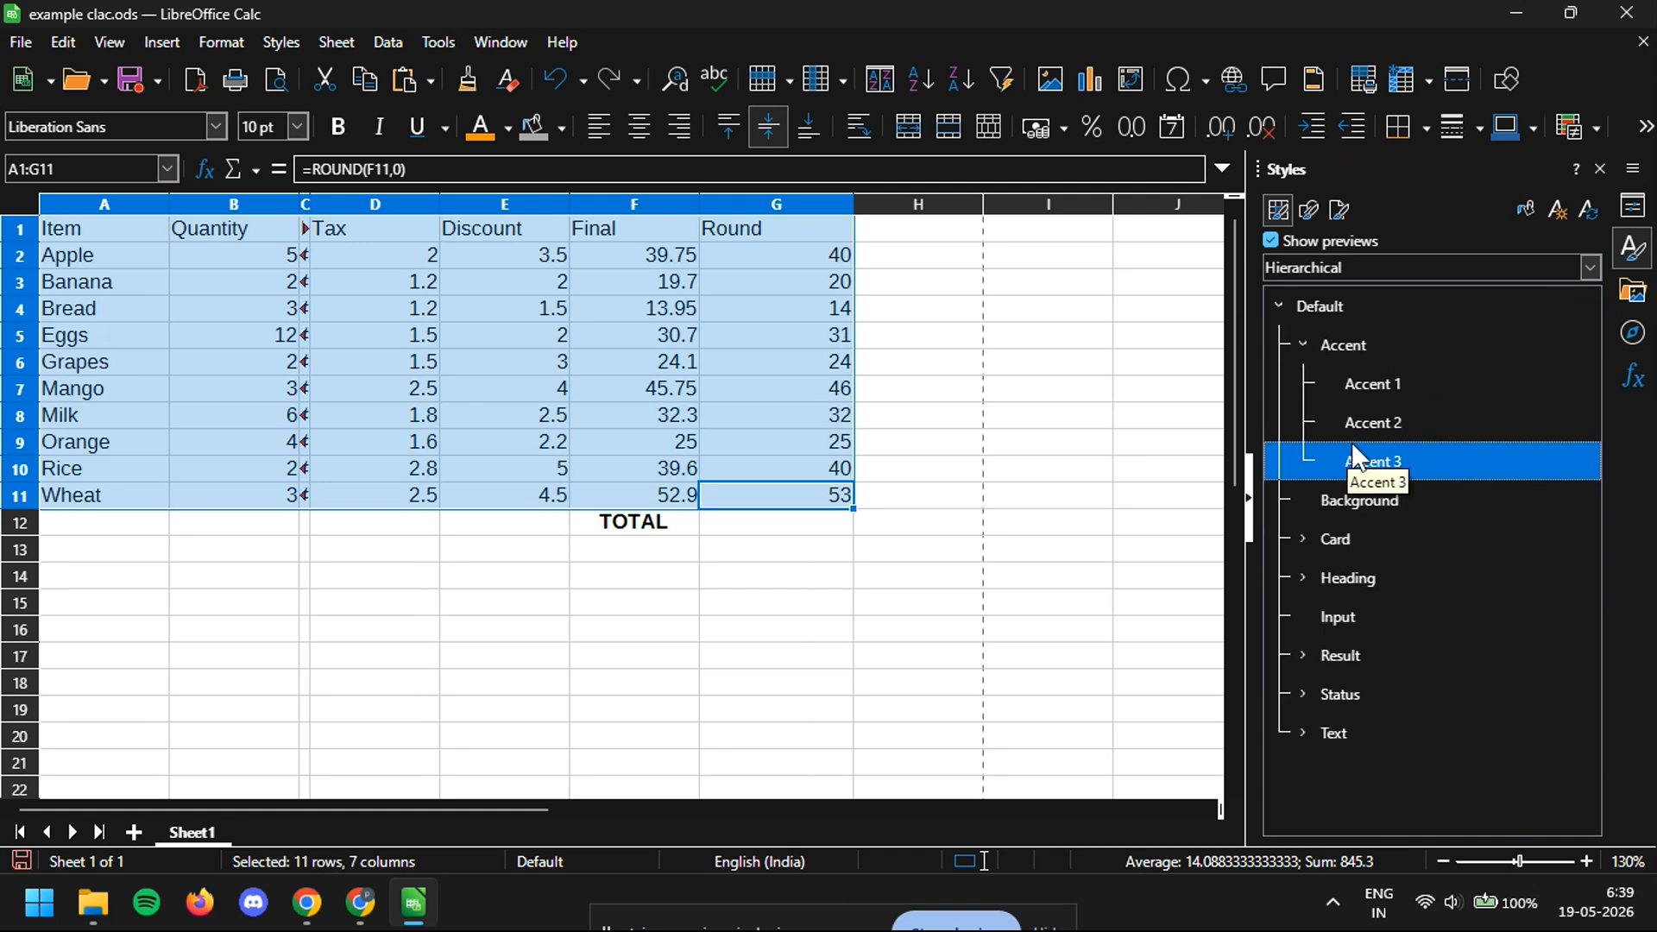
click(1302, 344)
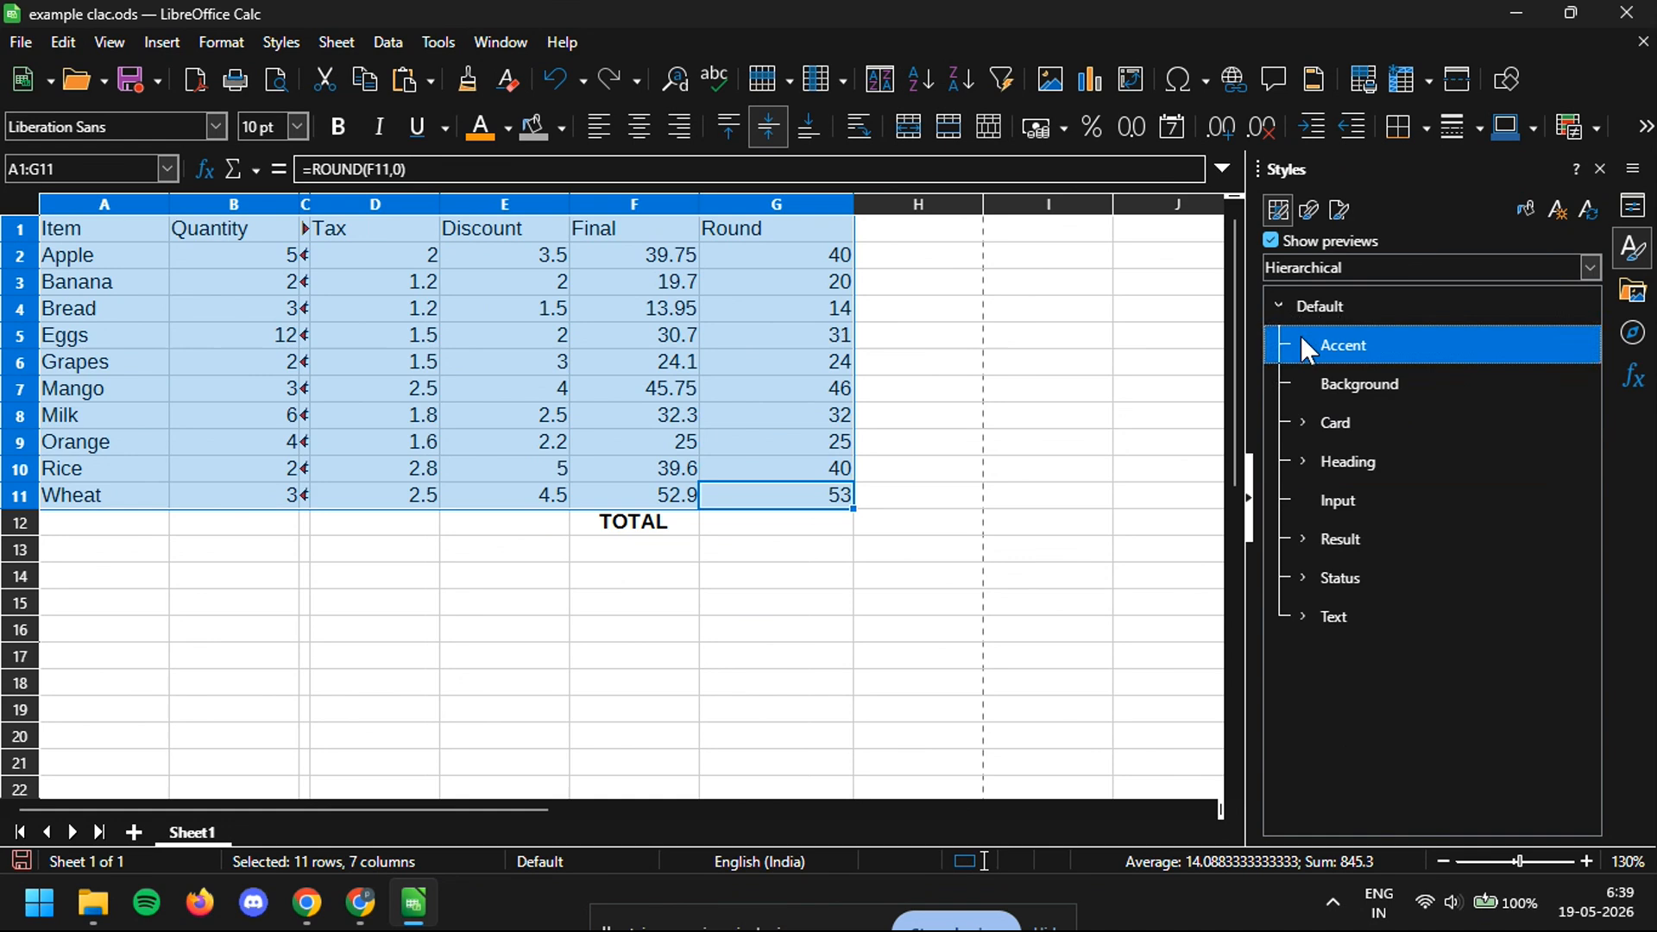
Try the Heading 2 and Heading 1 cell styles on the selected table A1:G11.
click(1303, 461)
double_click(1372, 535)
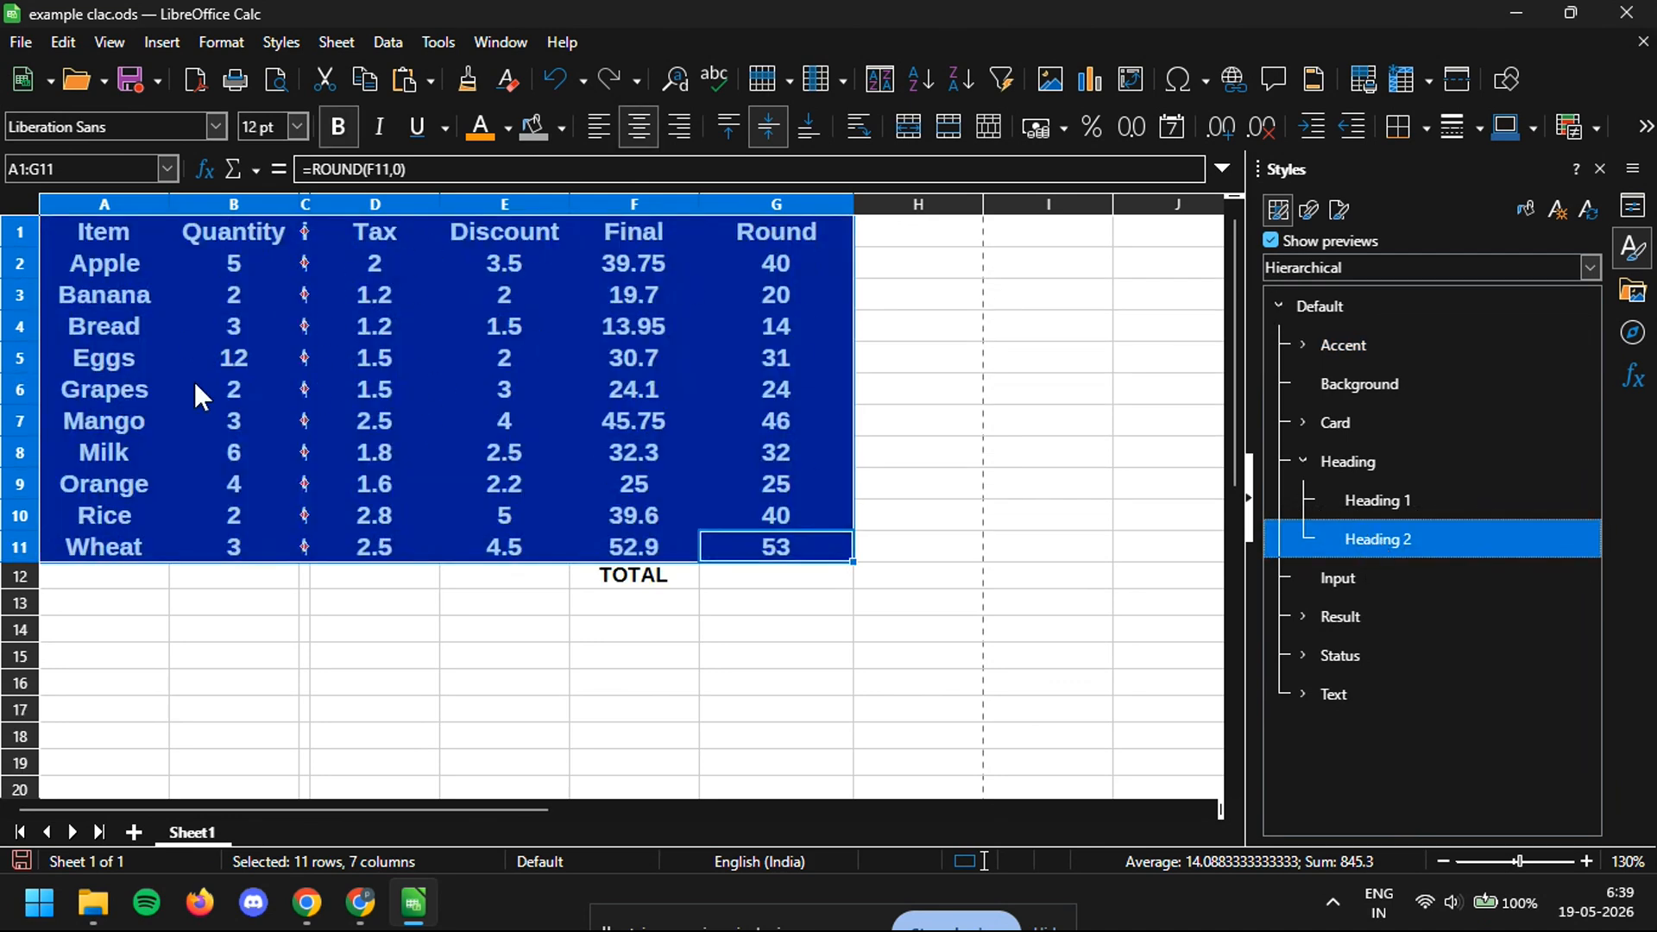
double_click(1382, 508)
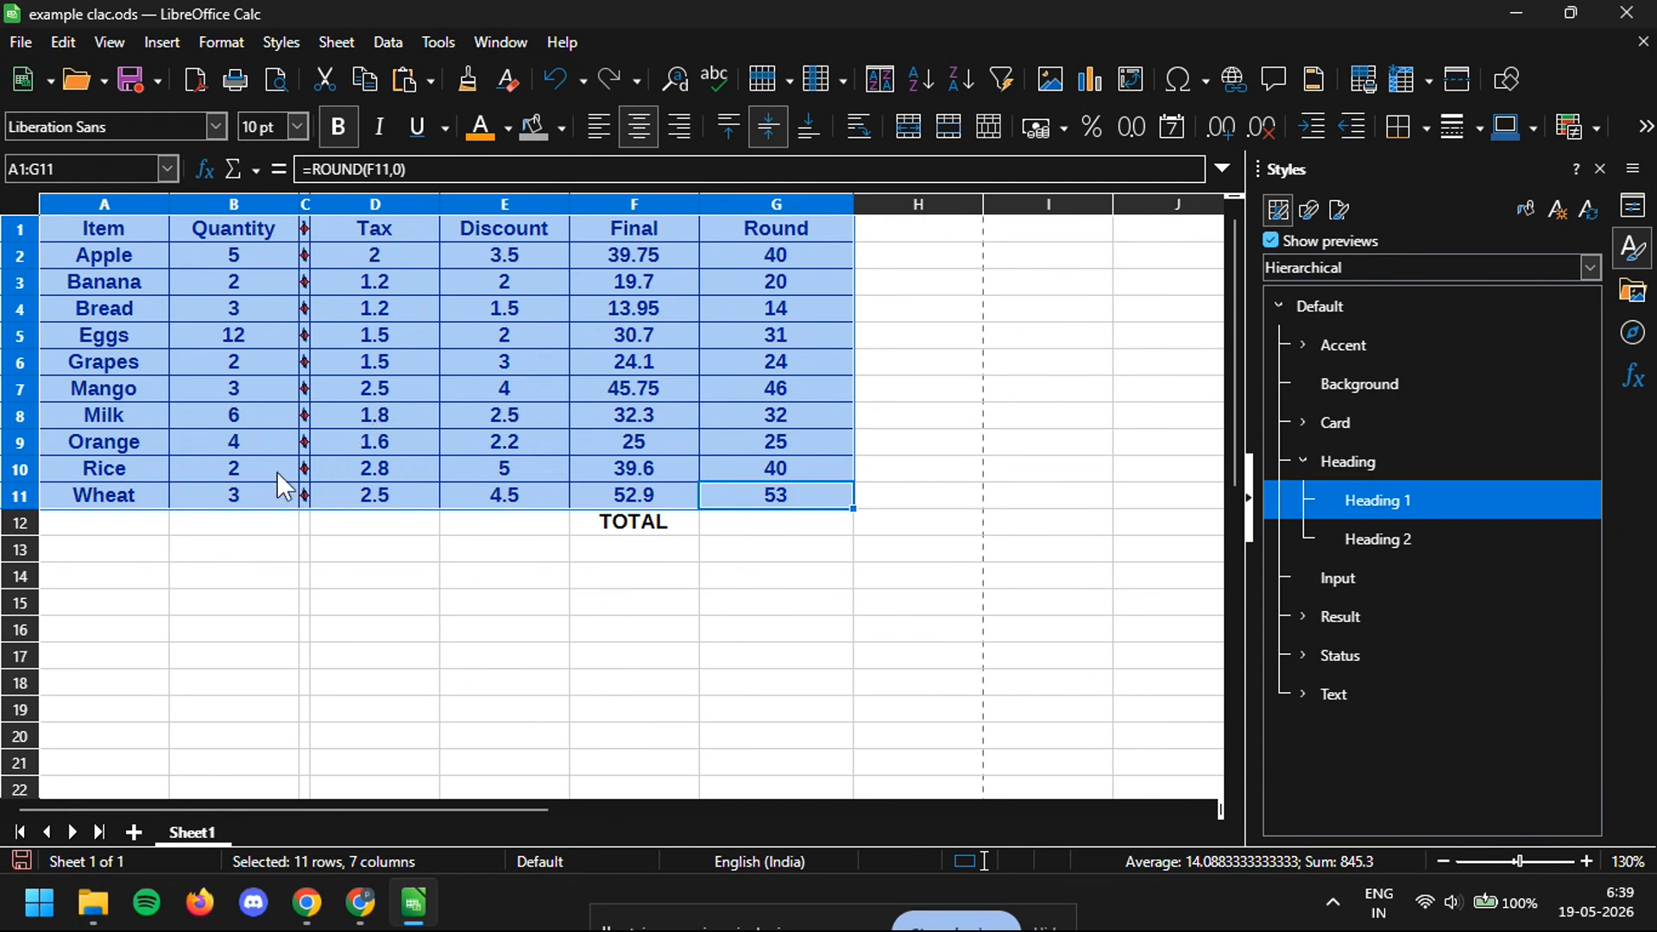
Try the Accent 2, Accent 3 and Accent 1 cell styles in turn on the selected table.
click(1298, 345)
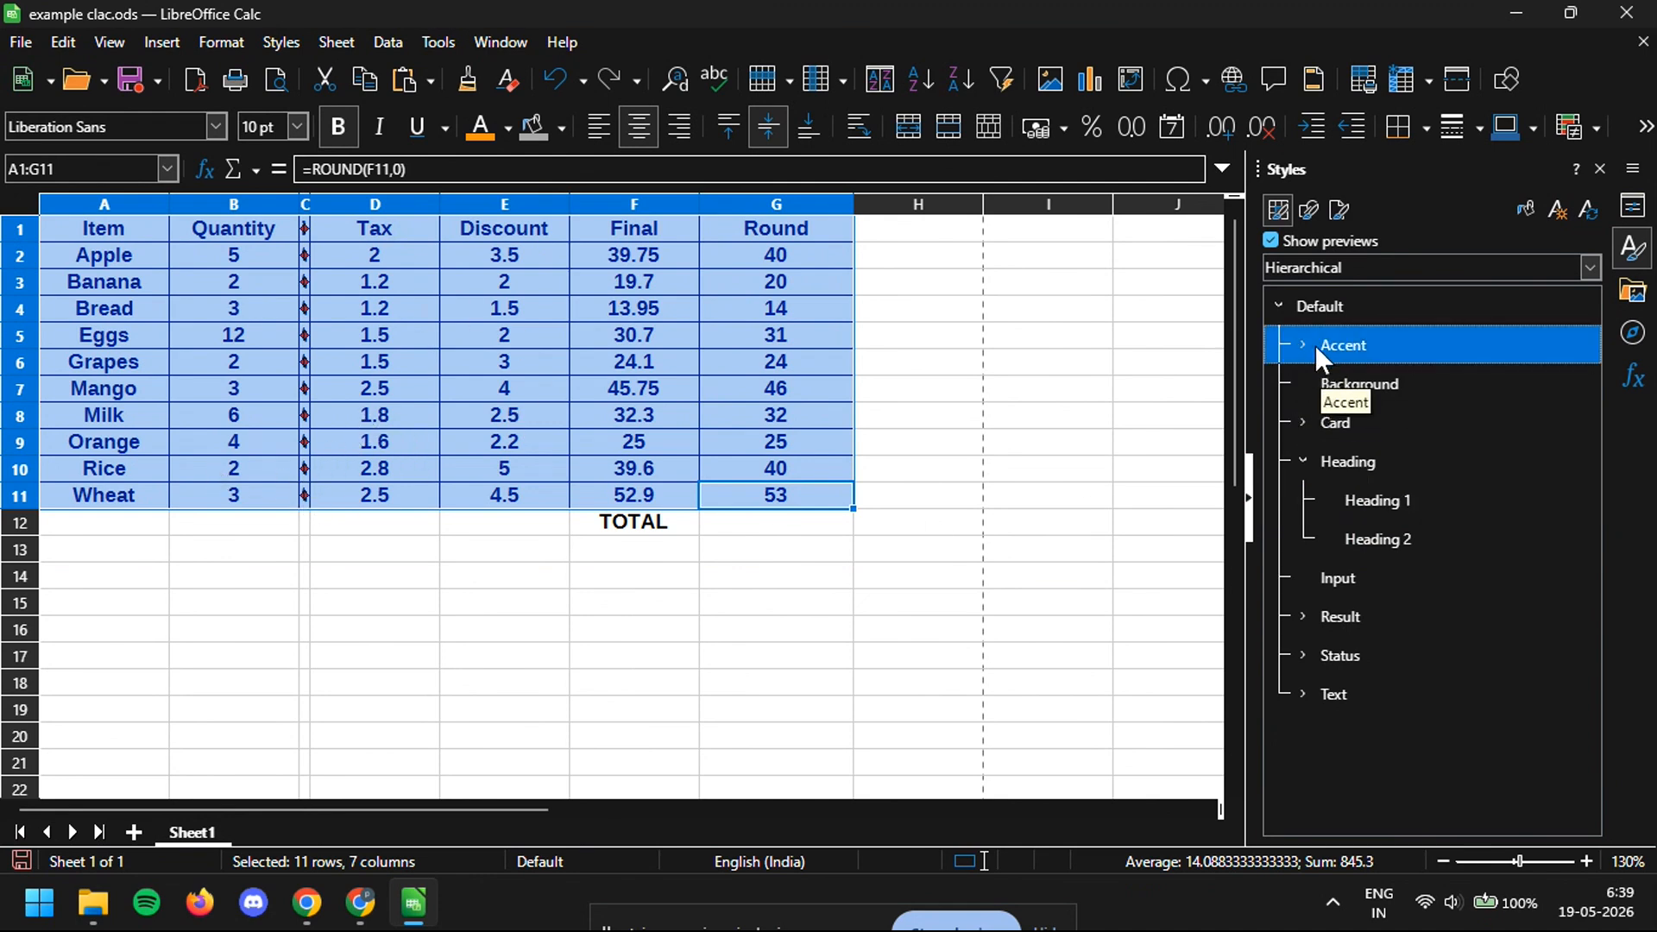
click(1299, 342)
double_click(1379, 423)
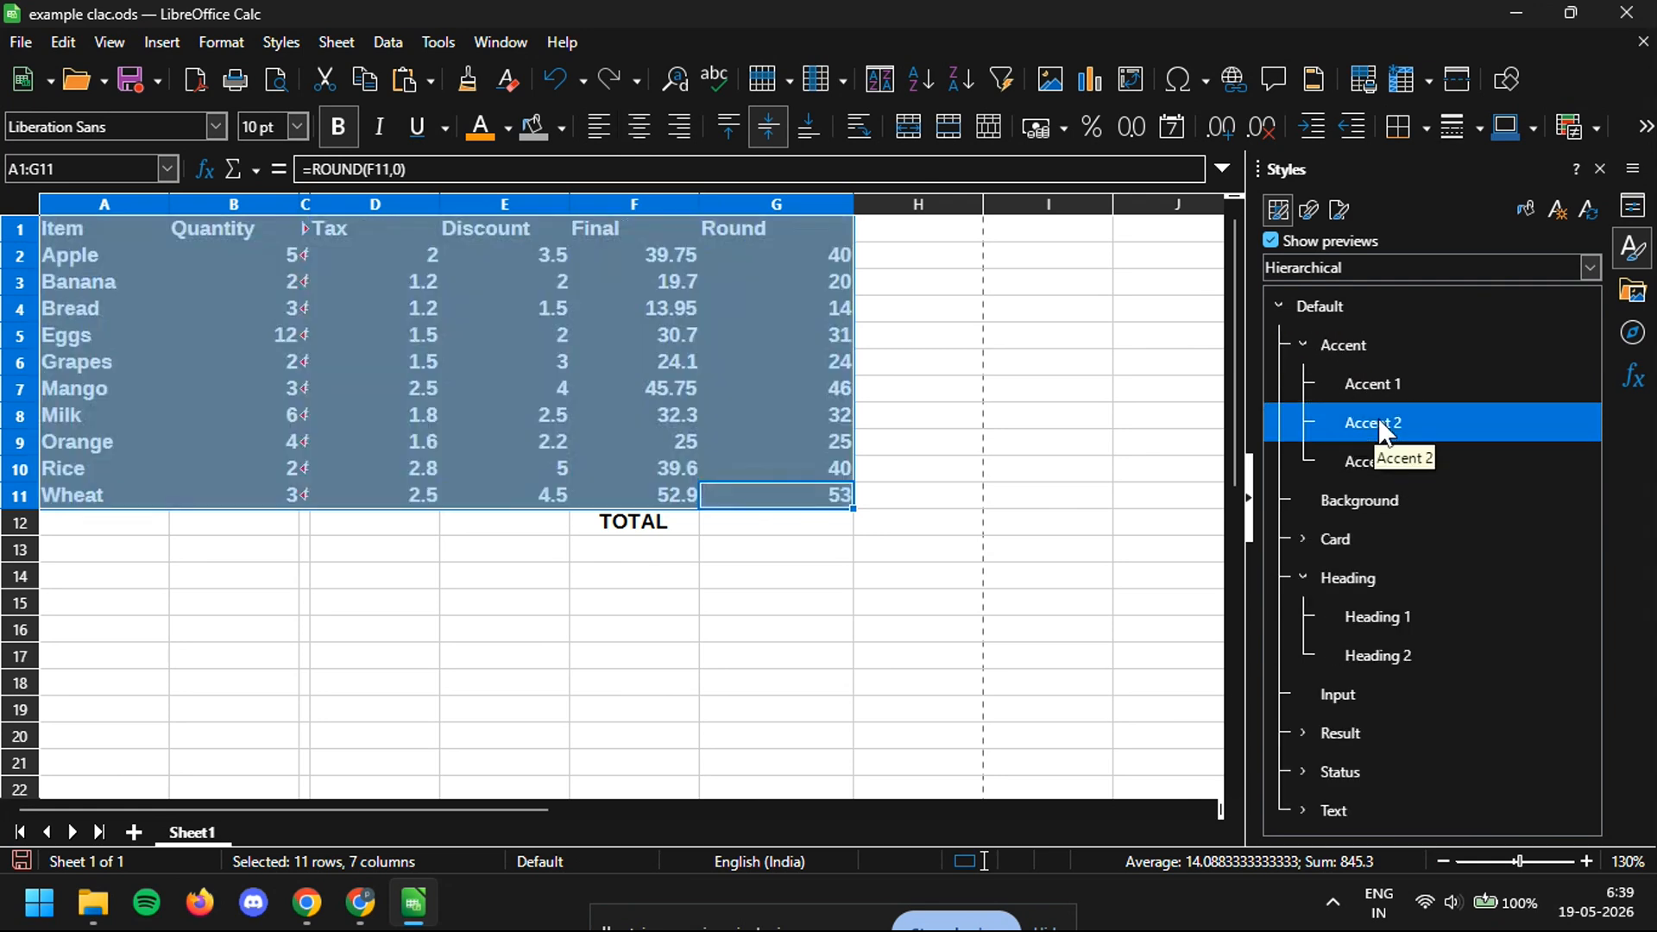
double_click(1422, 459)
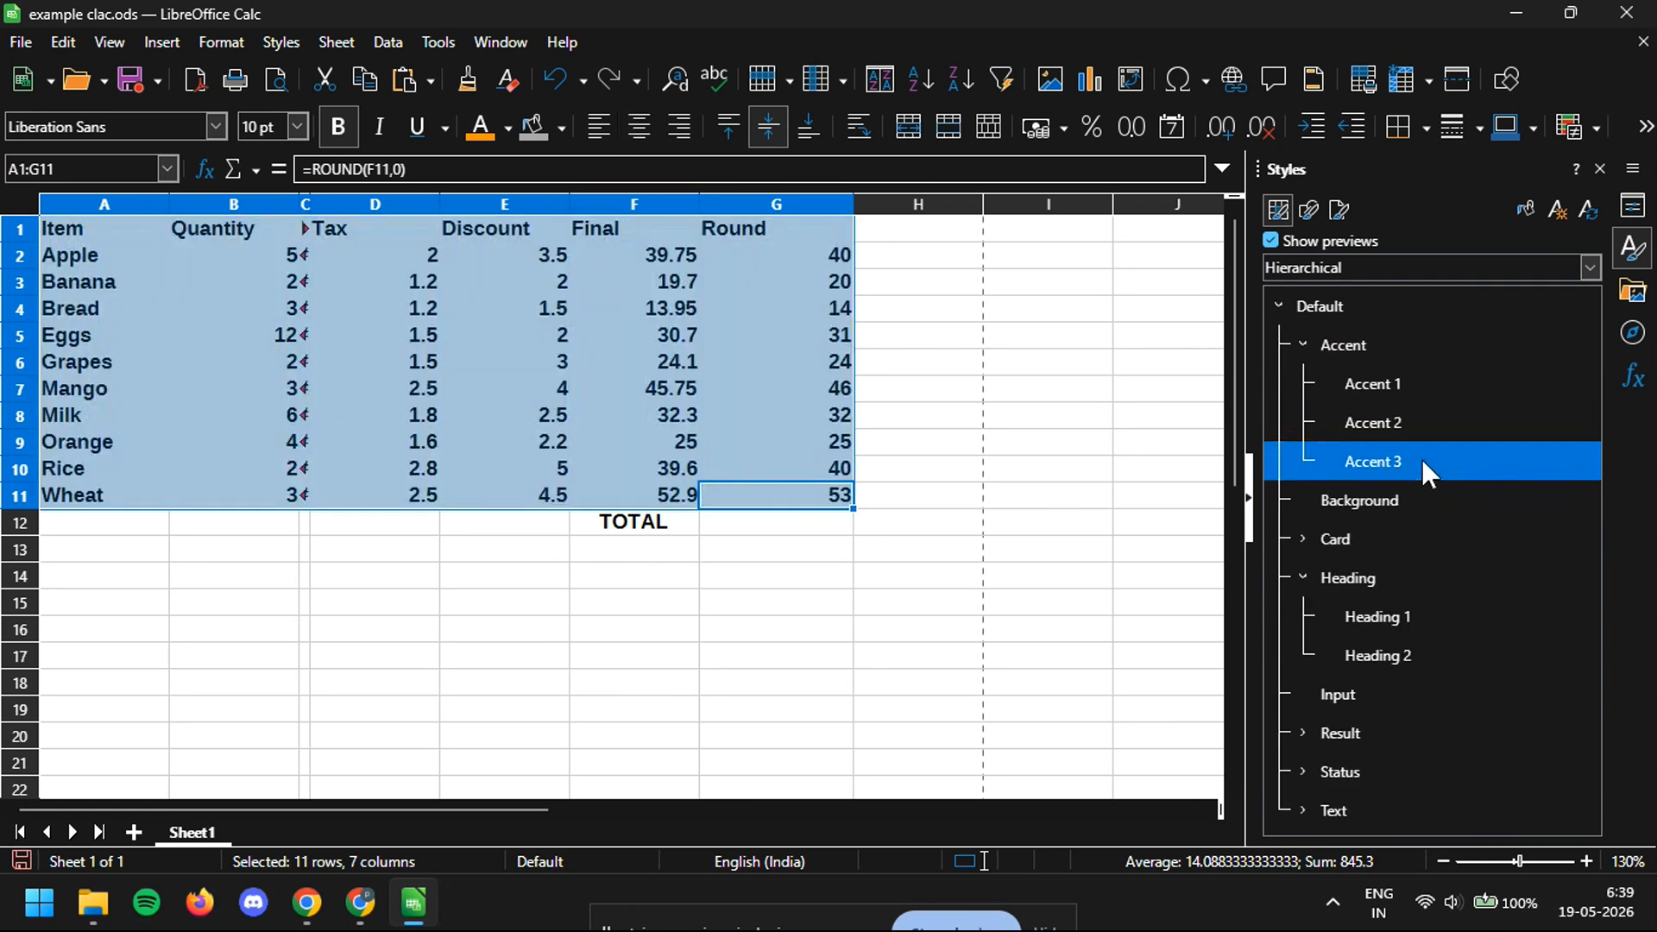
double_click(1374, 385)
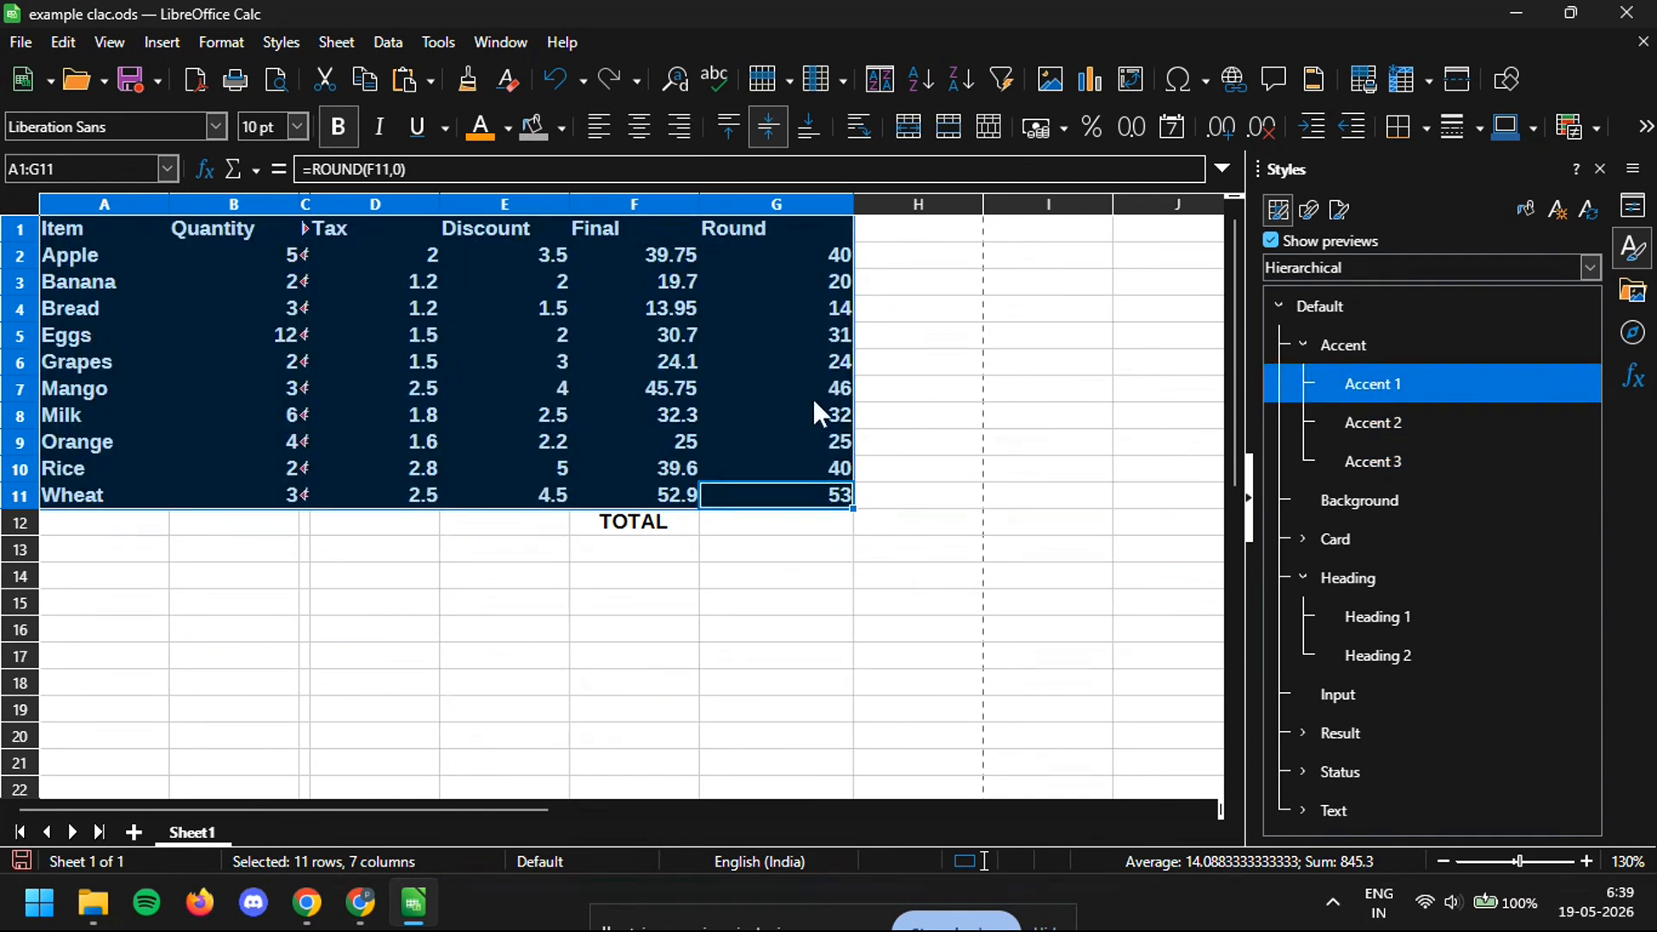
Try the Result2 style and the Bad, Error, Good, Neutral and Warning status styles on the table.
click(1297, 738)
double_click(1360, 763)
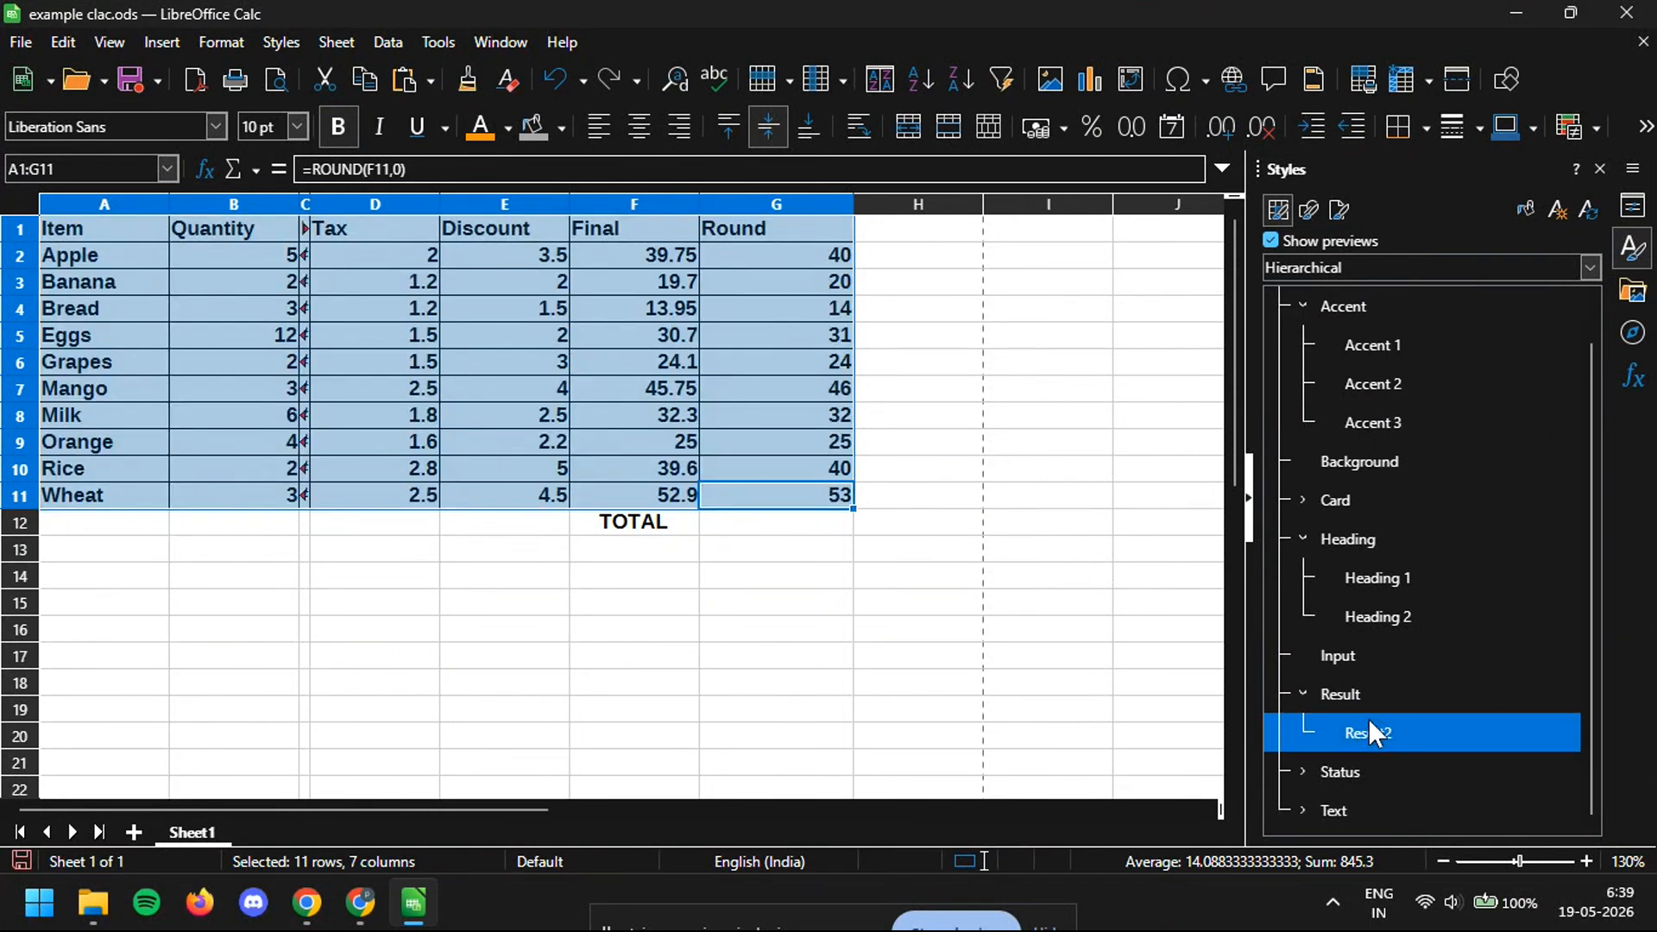
click(1302, 772)
click(1374, 809)
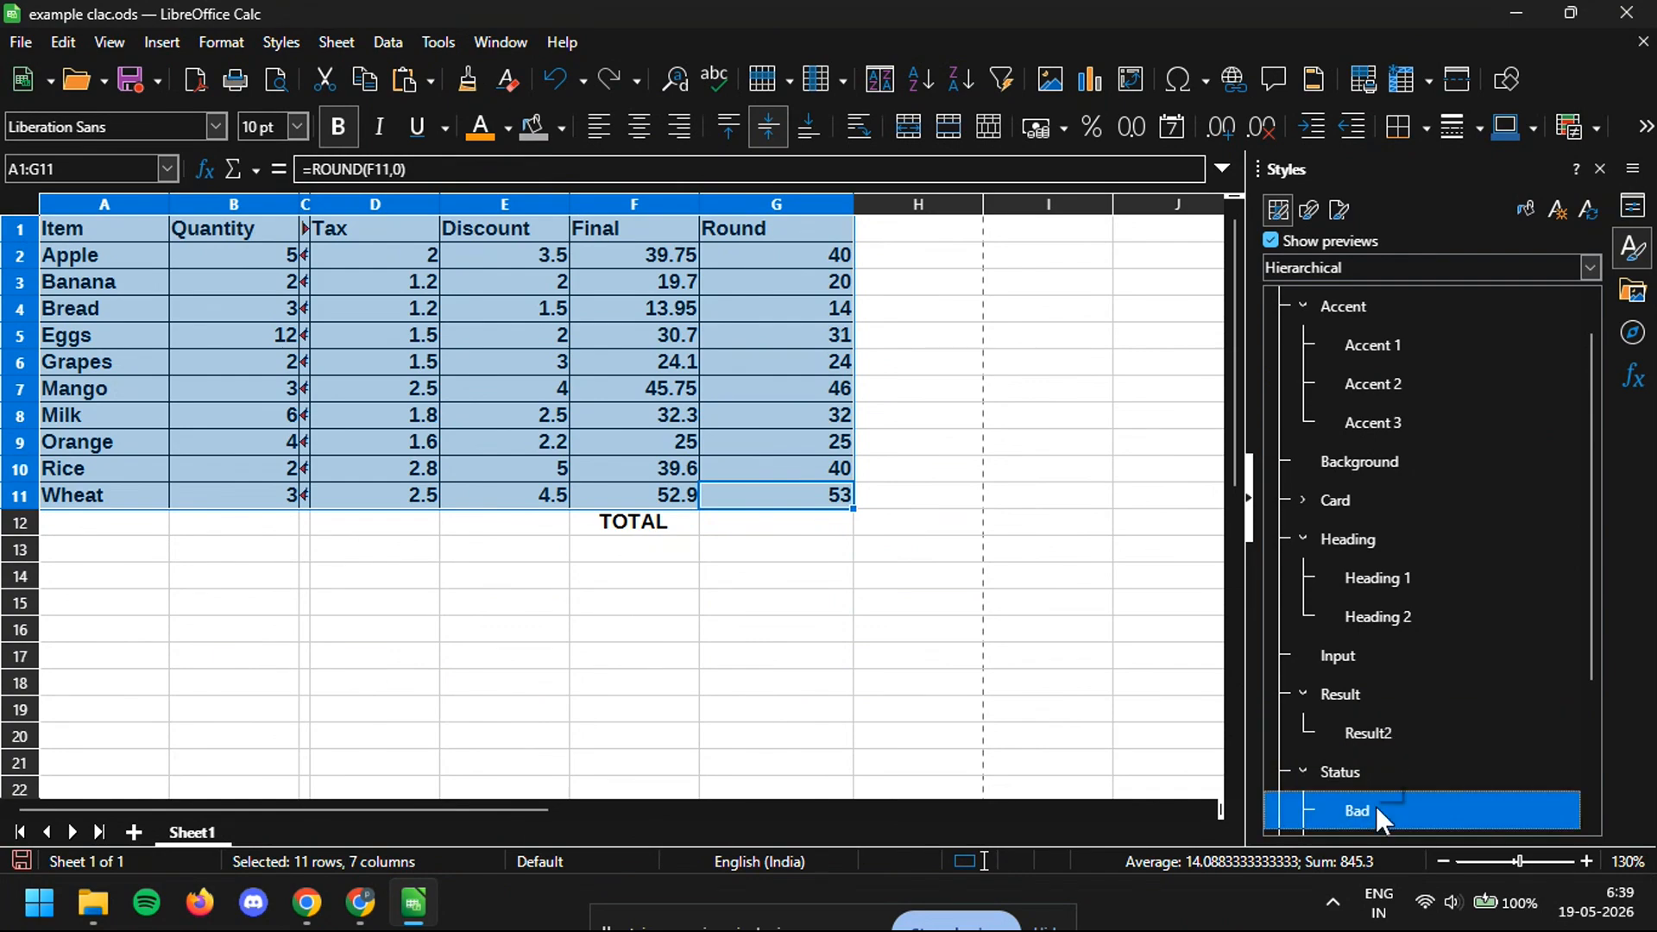
double_click(1376, 806)
scroll(1361, 733, down, 2)
double_click(1365, 658)
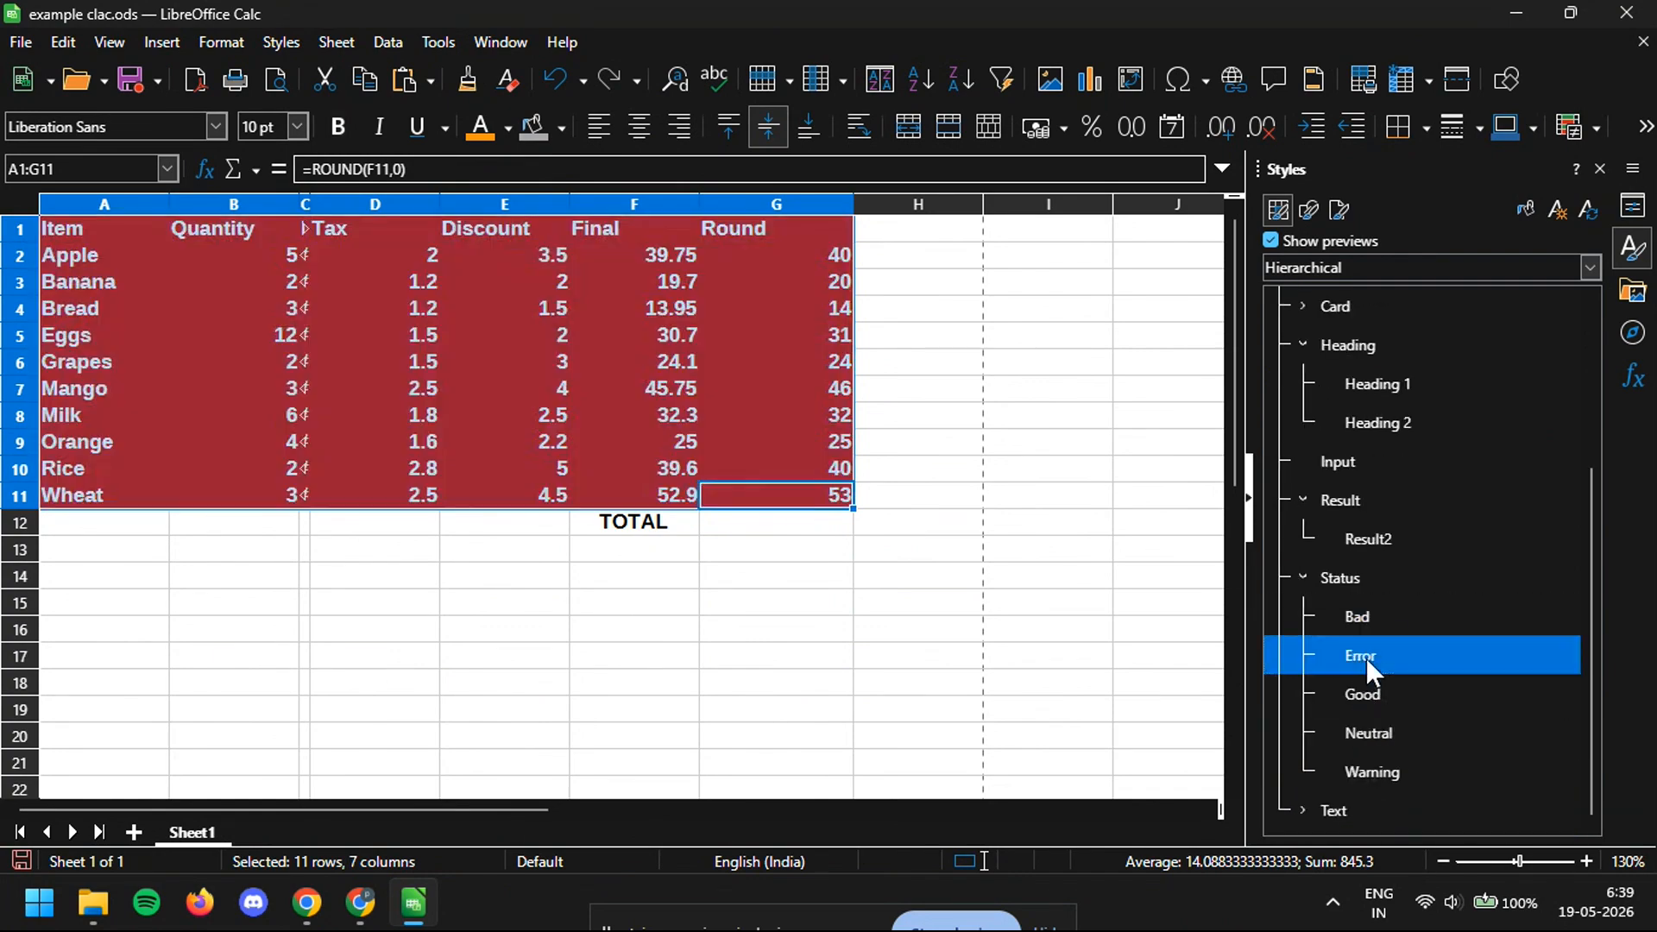
double_click(1390, 694)
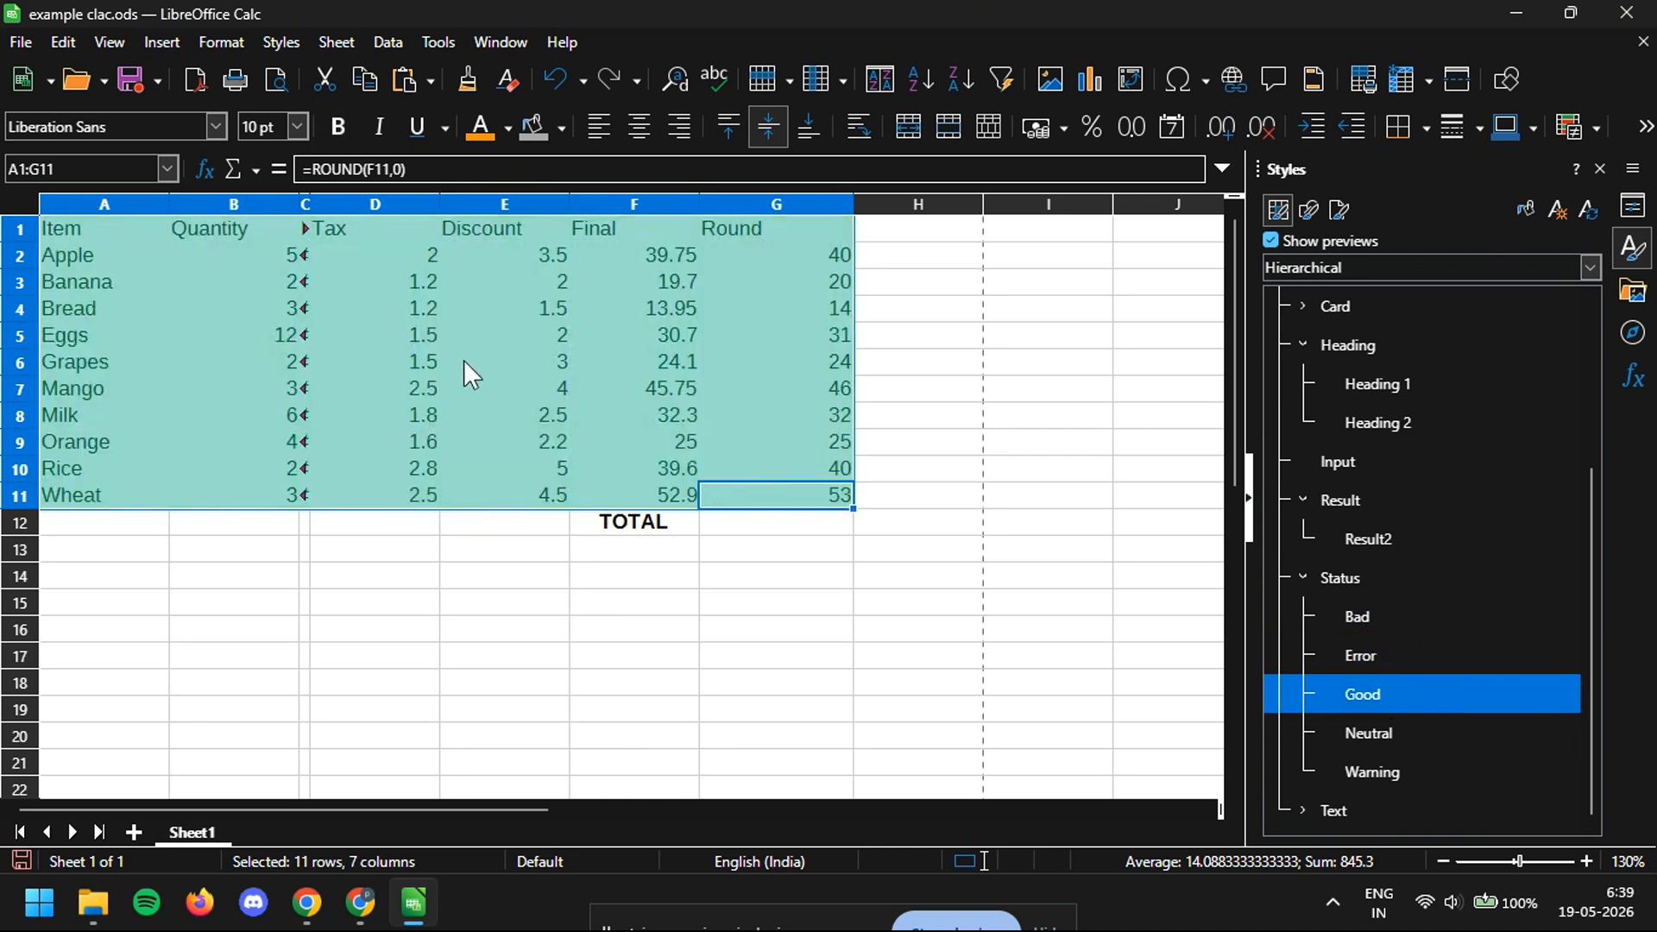
double_click(1379, 730)
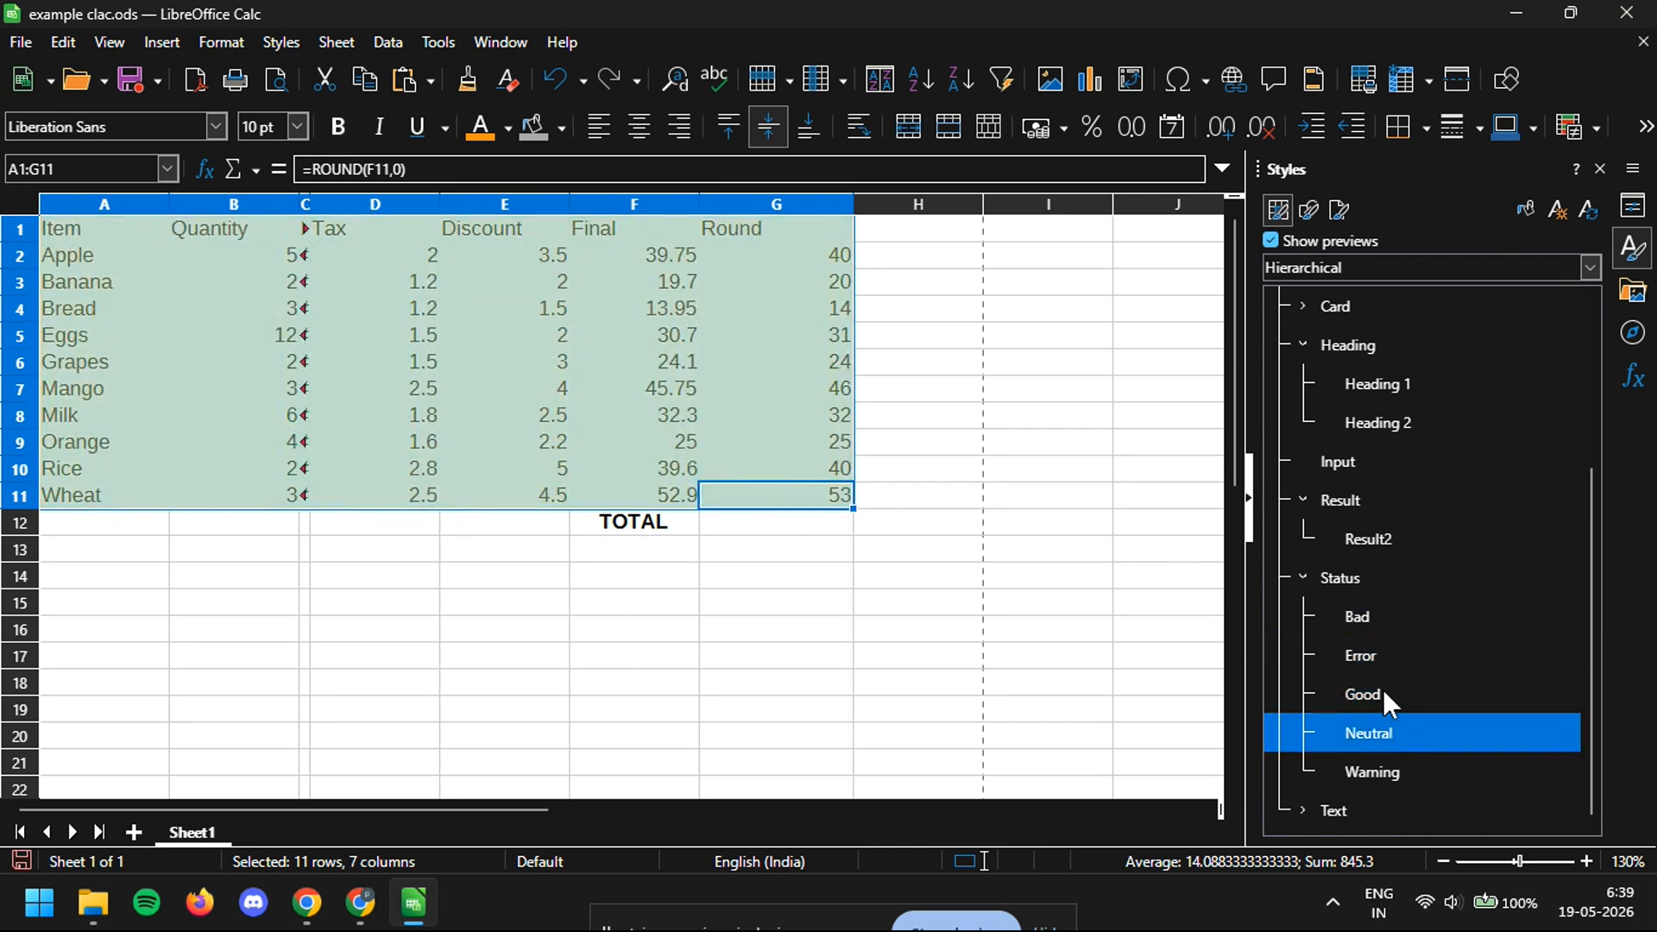
double_click(1407, 774)
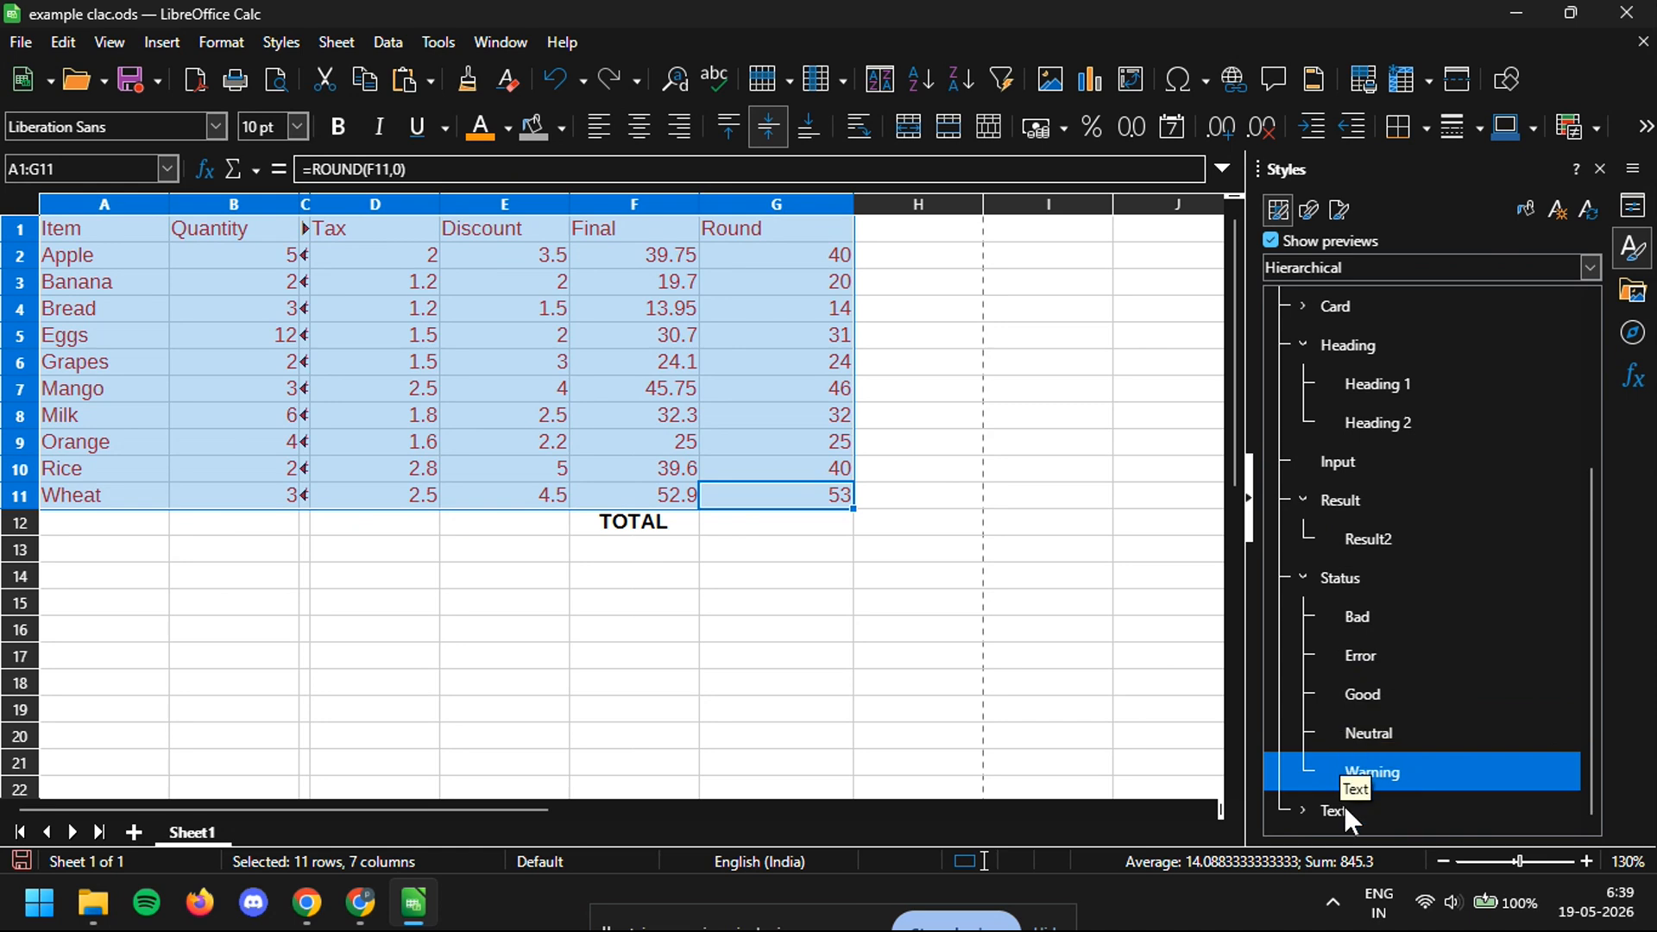
Try the Footnote, Hyperlink and Note text styles on the selected table.
click(1303, 810)
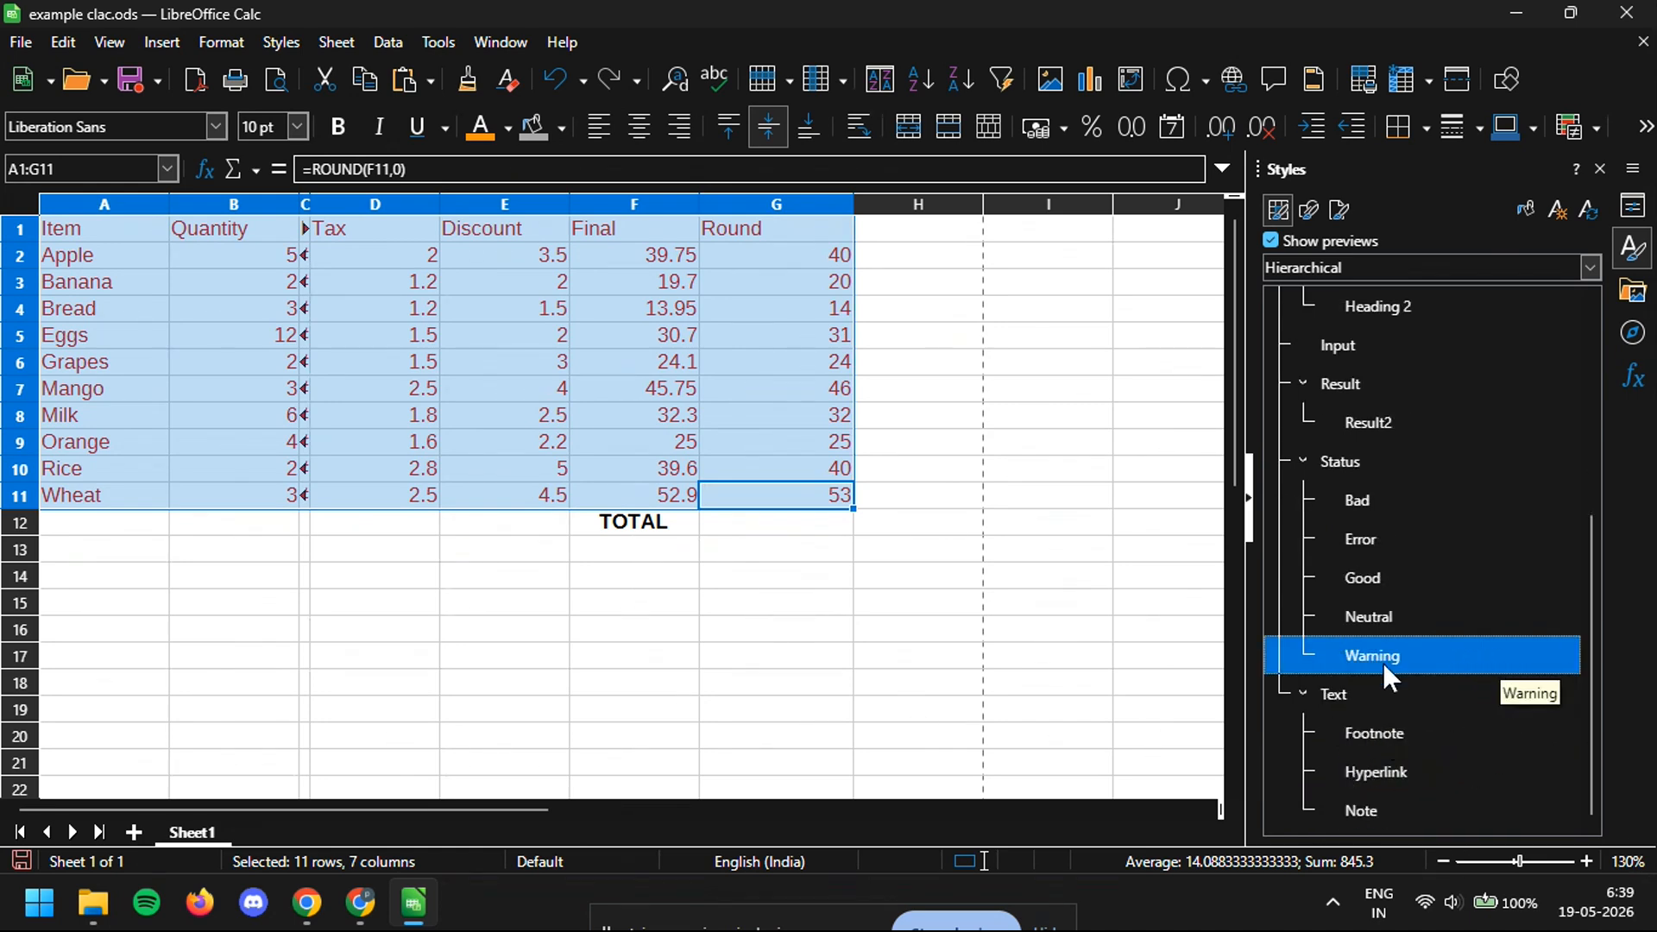
double_click(1391, 746)
double_click(1381, 763)
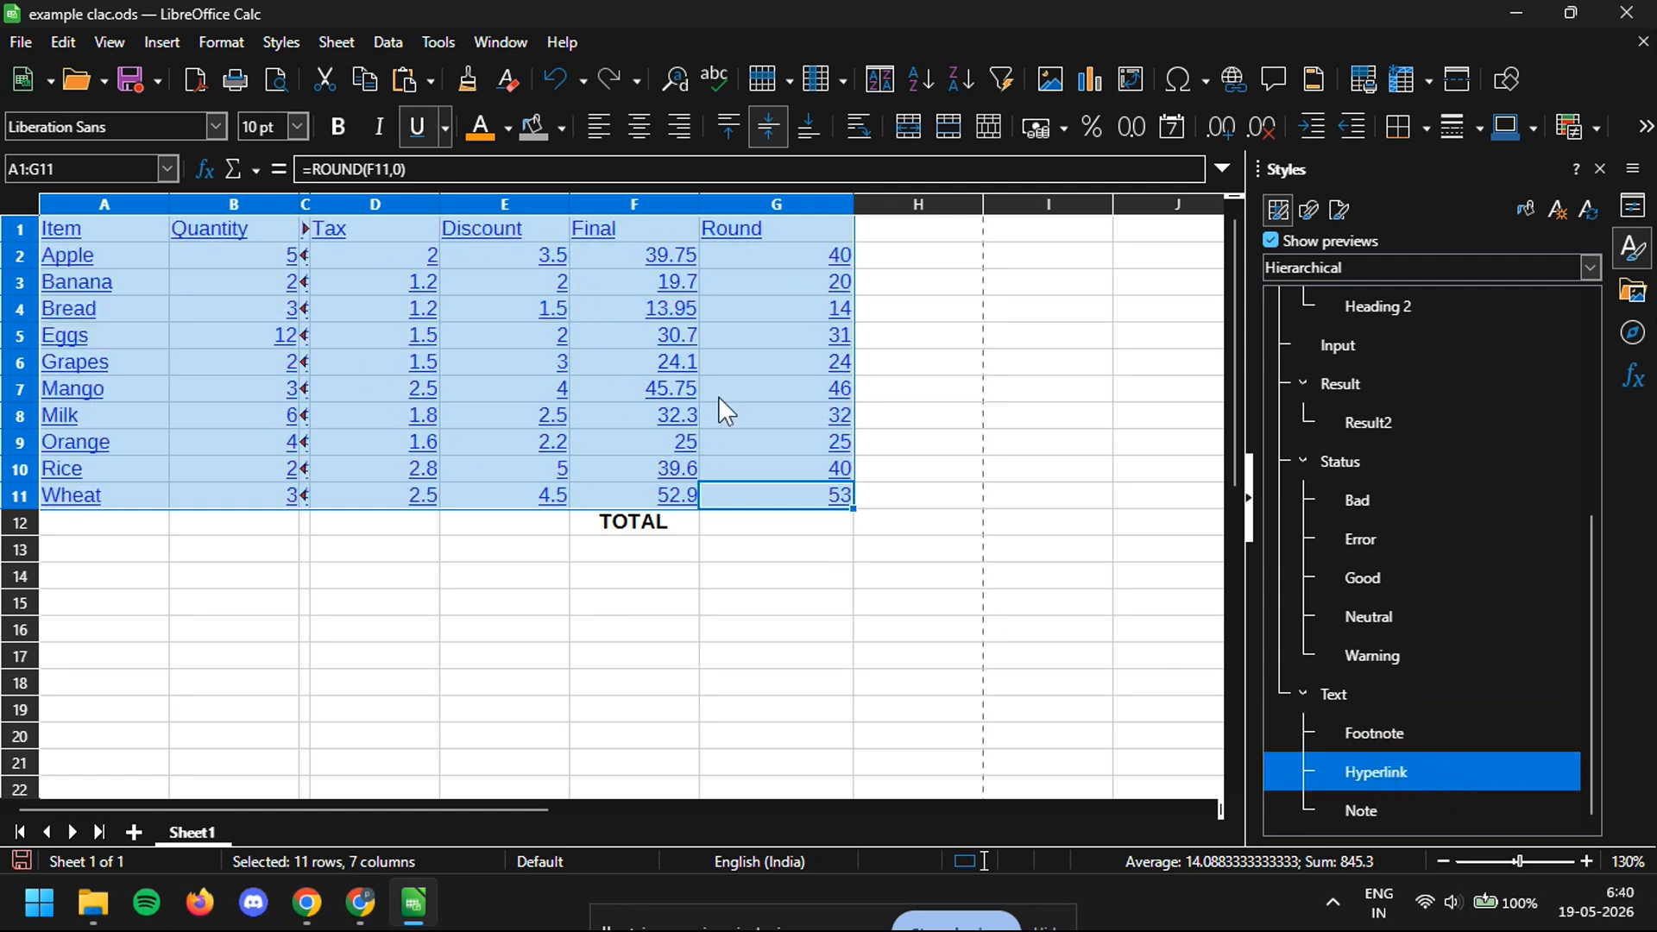
double_click(1353, 808)
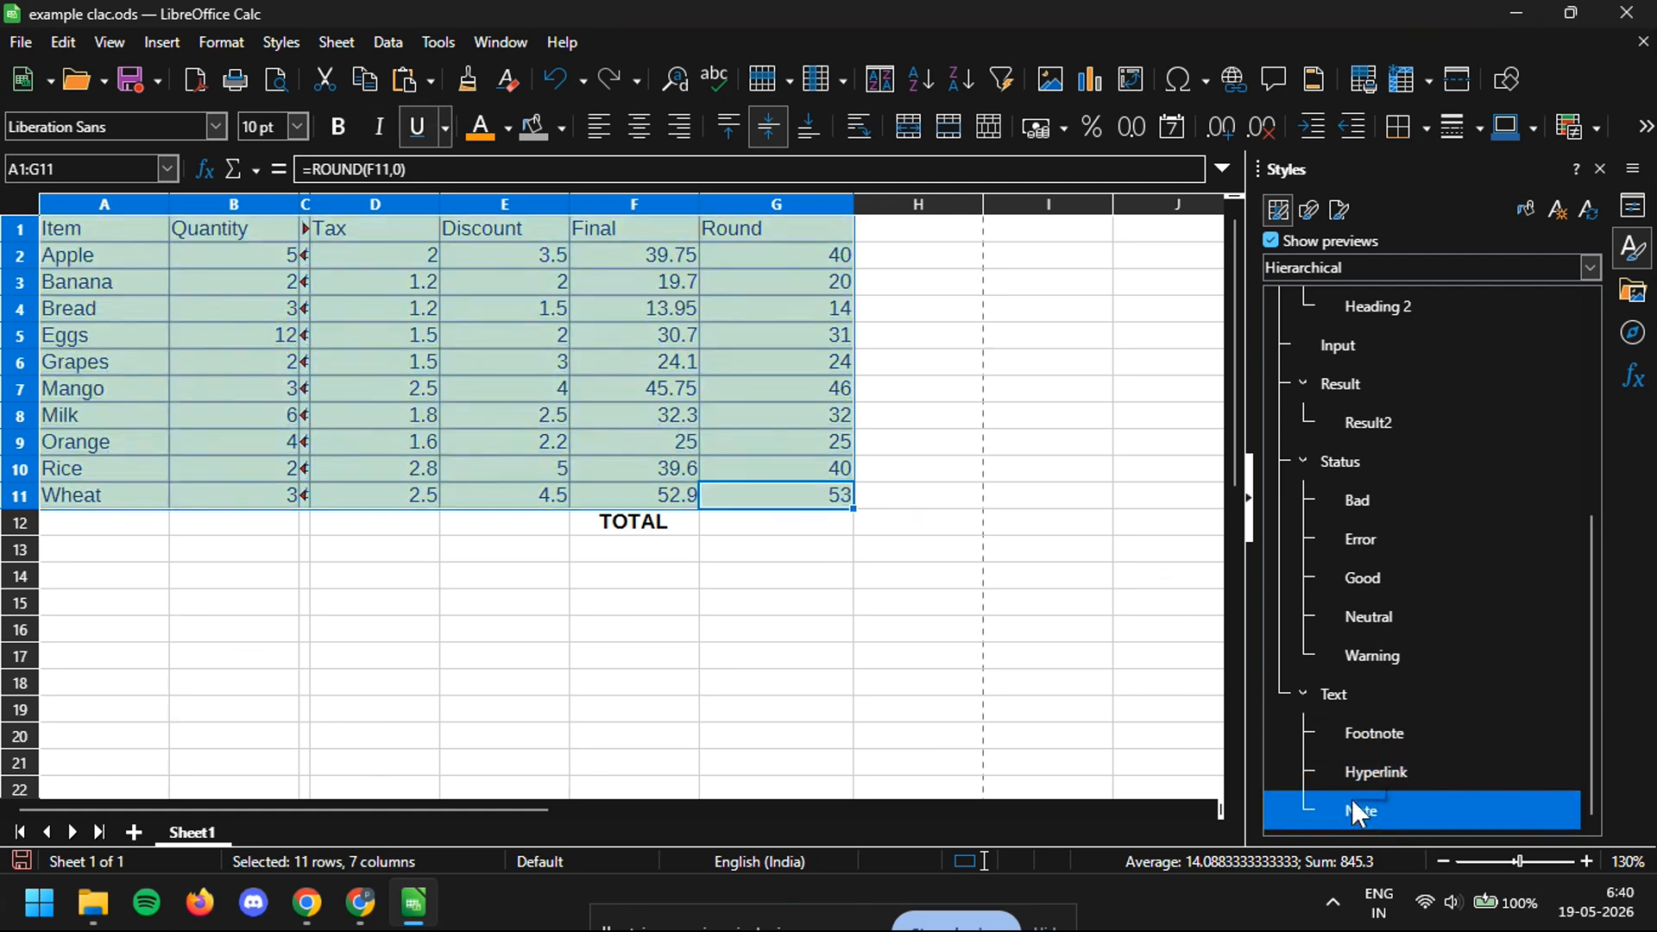
Try the Background style and the Card B, Card BL and Card T styles on the table.
scroll(1463, 644, up, 4)
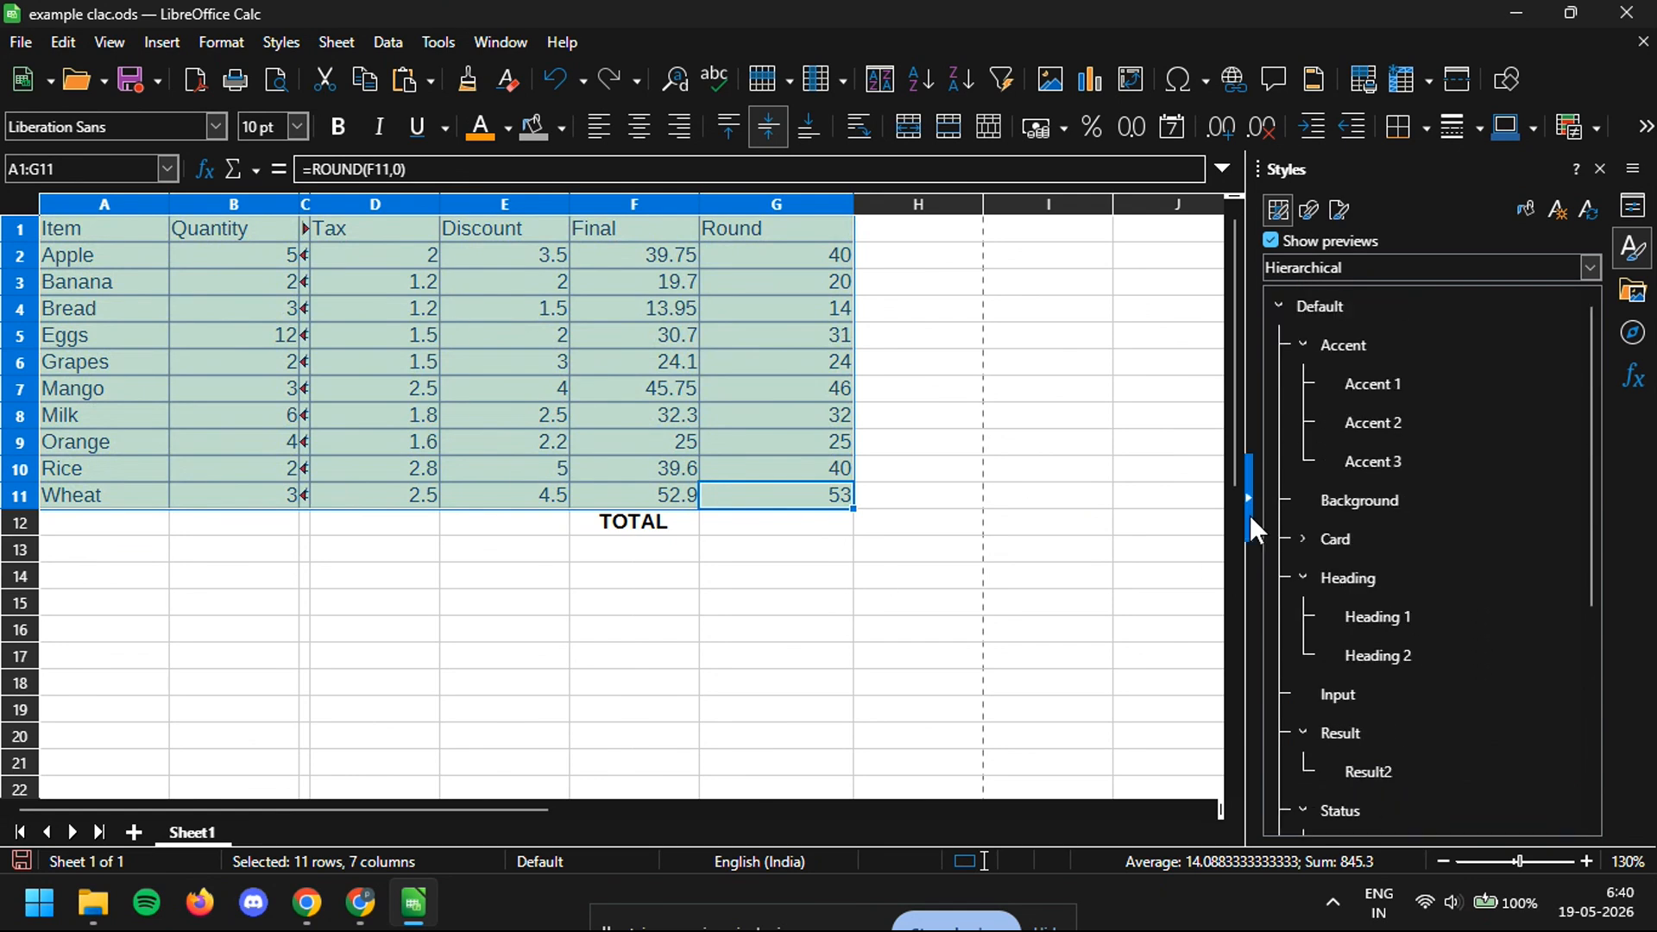
double_click(1333, 500)
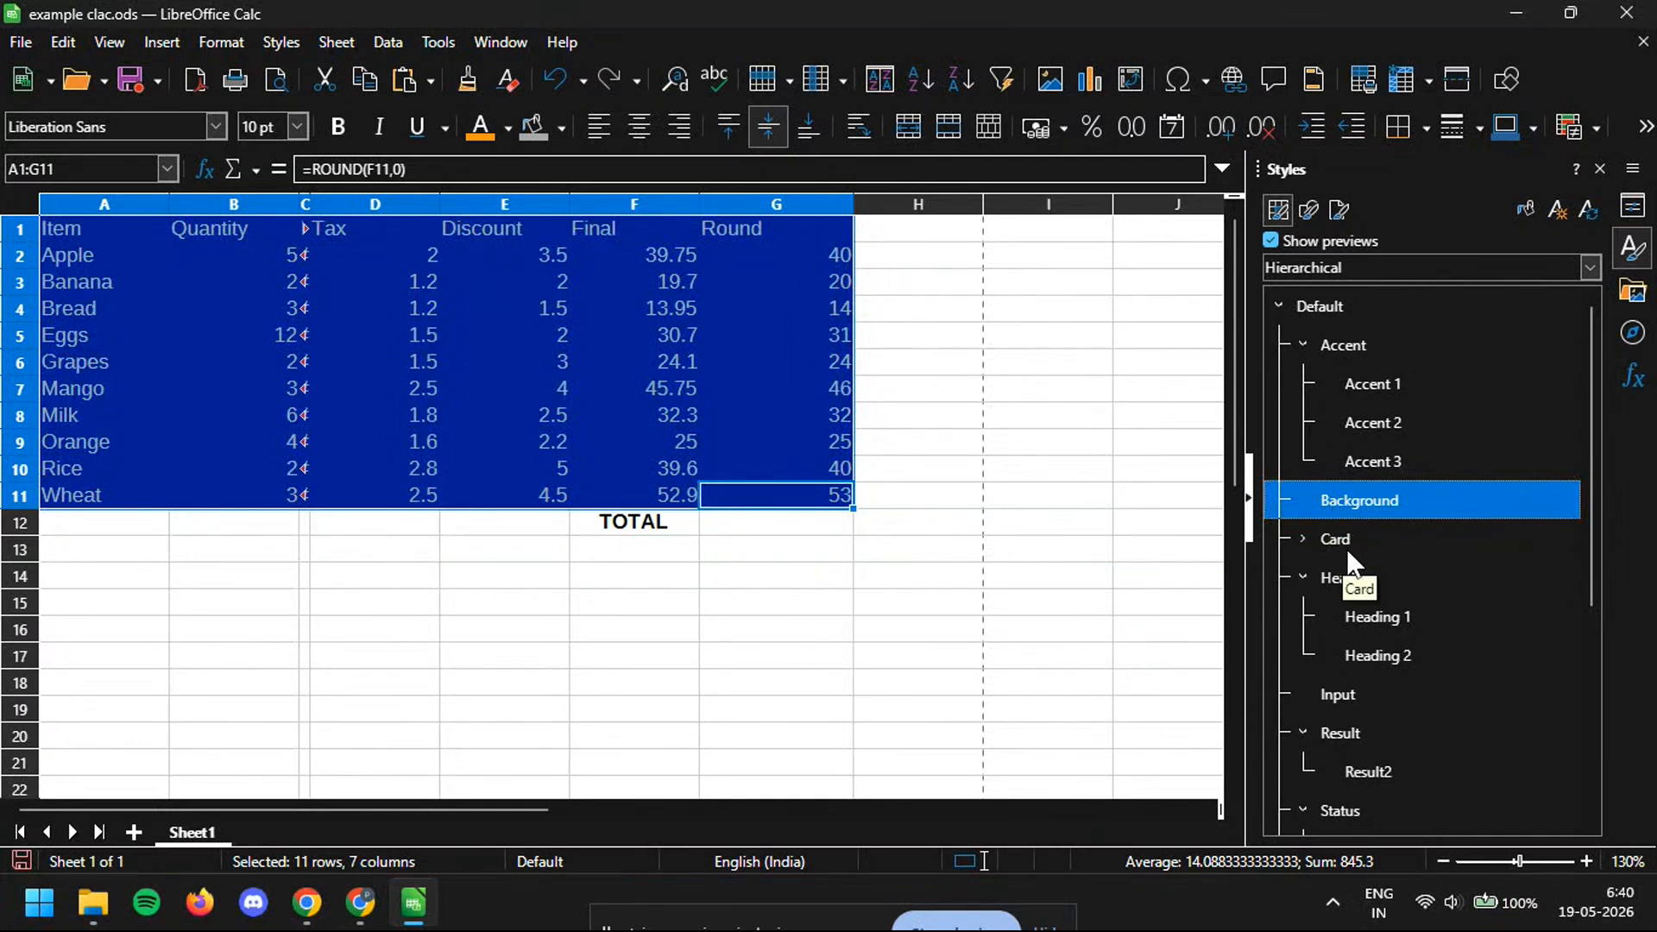
click(1303, 538)
double_click(1365, 594)
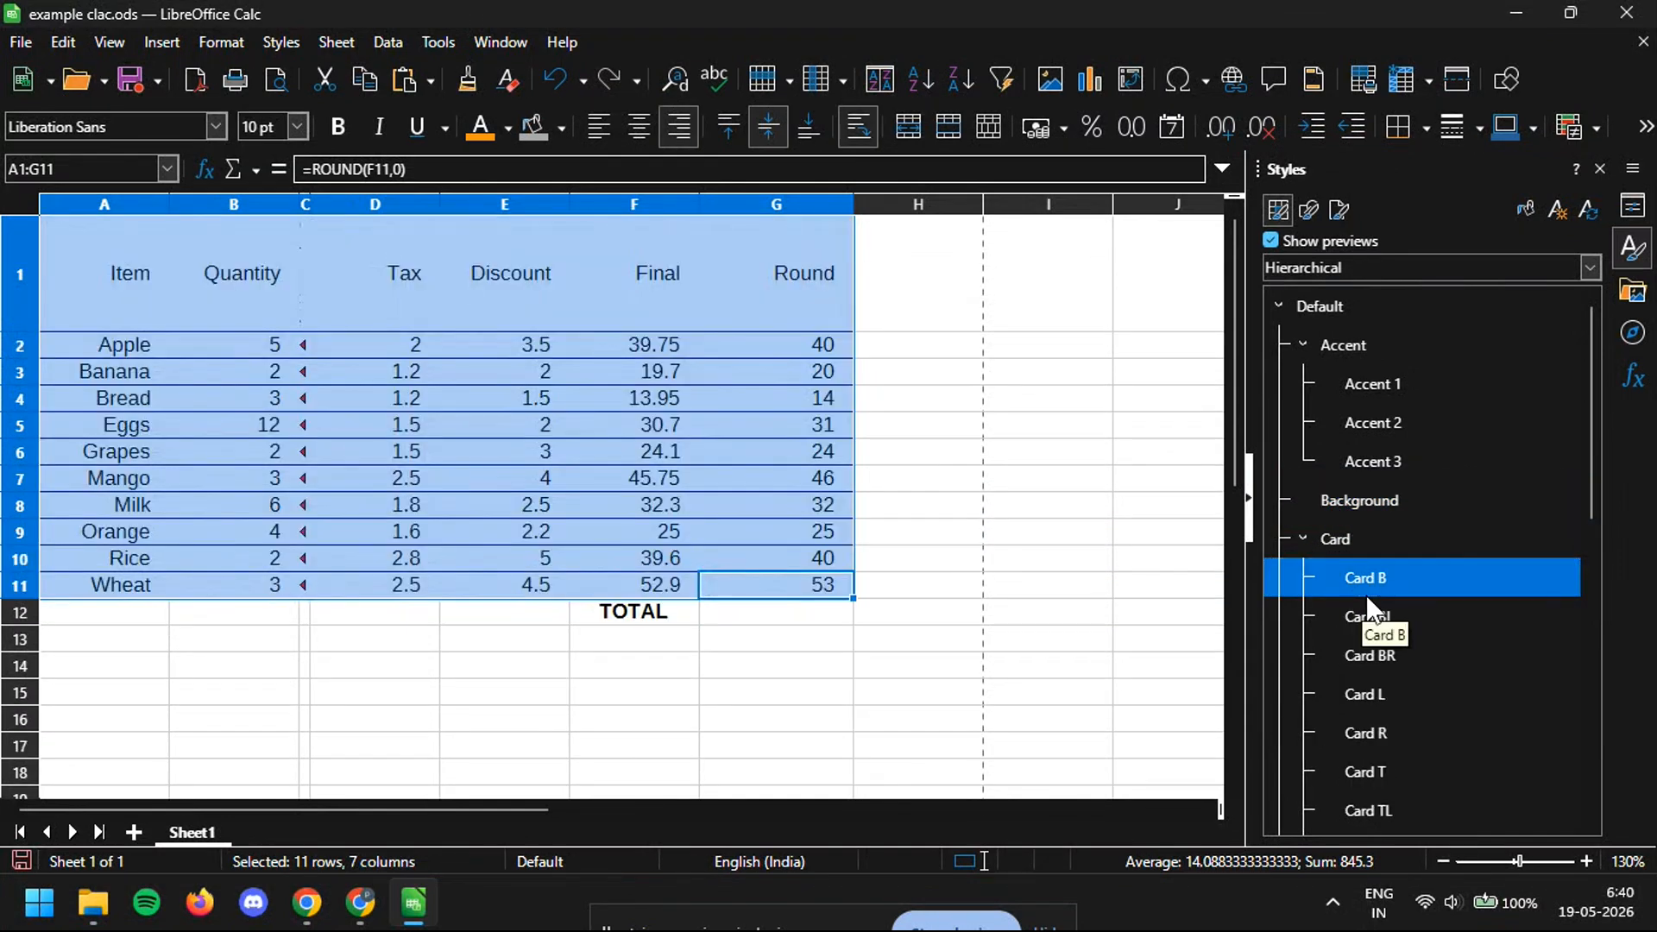
double_click(1353, 629)
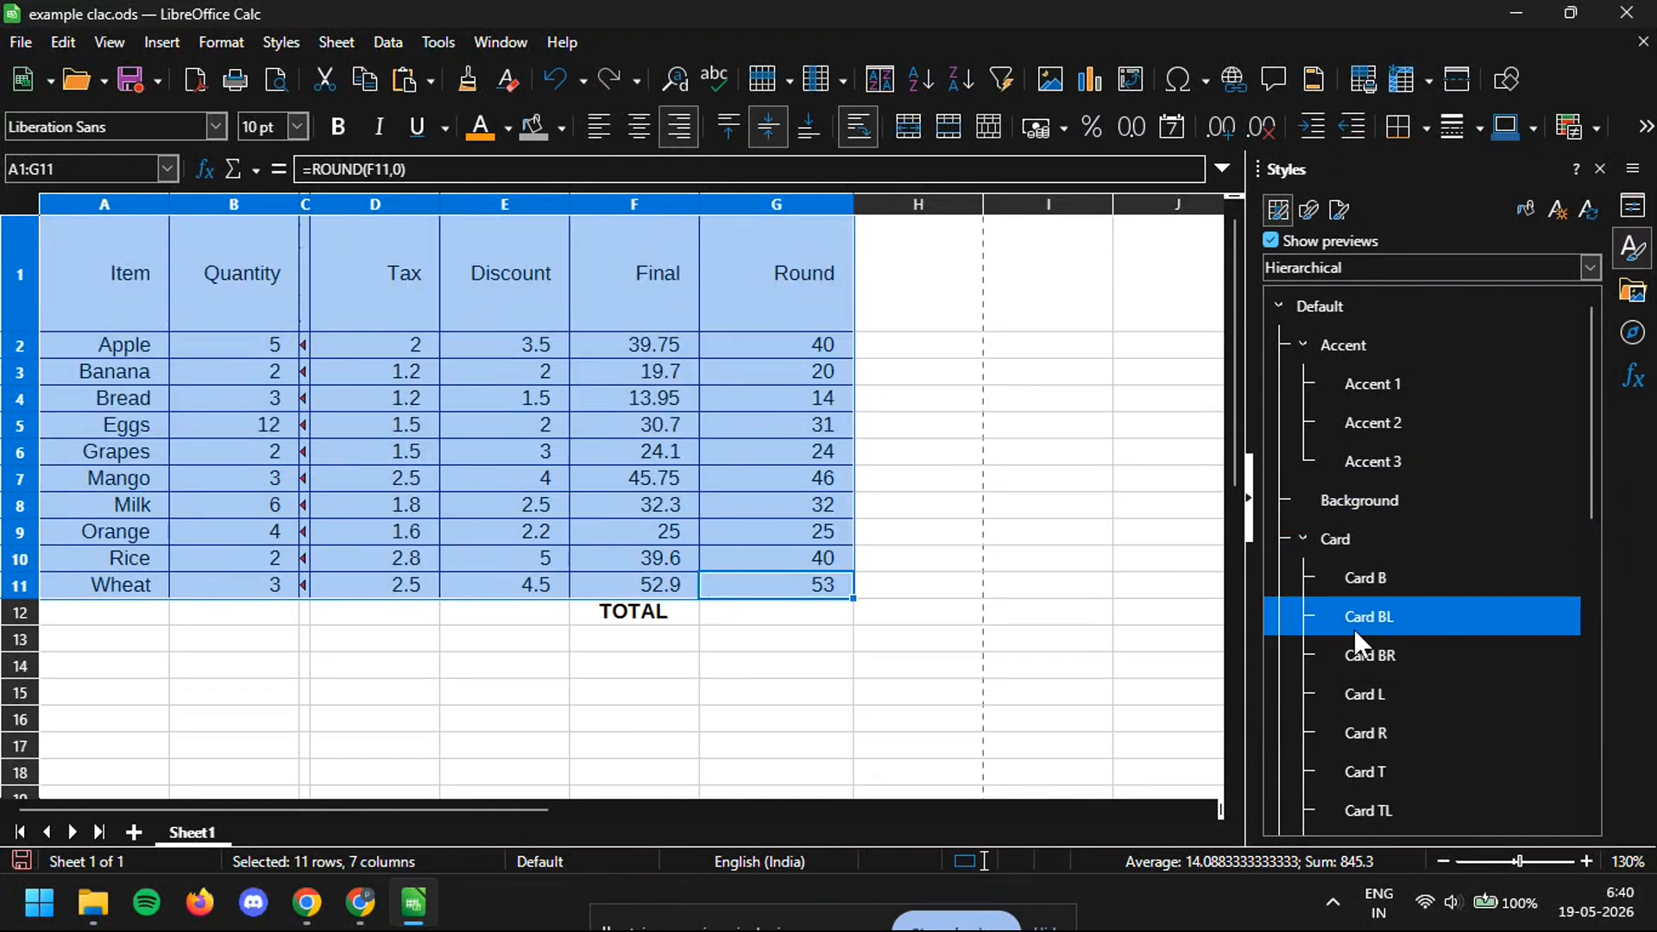
scroll(1353, 628, down, 2)
double_click(1379, 548)
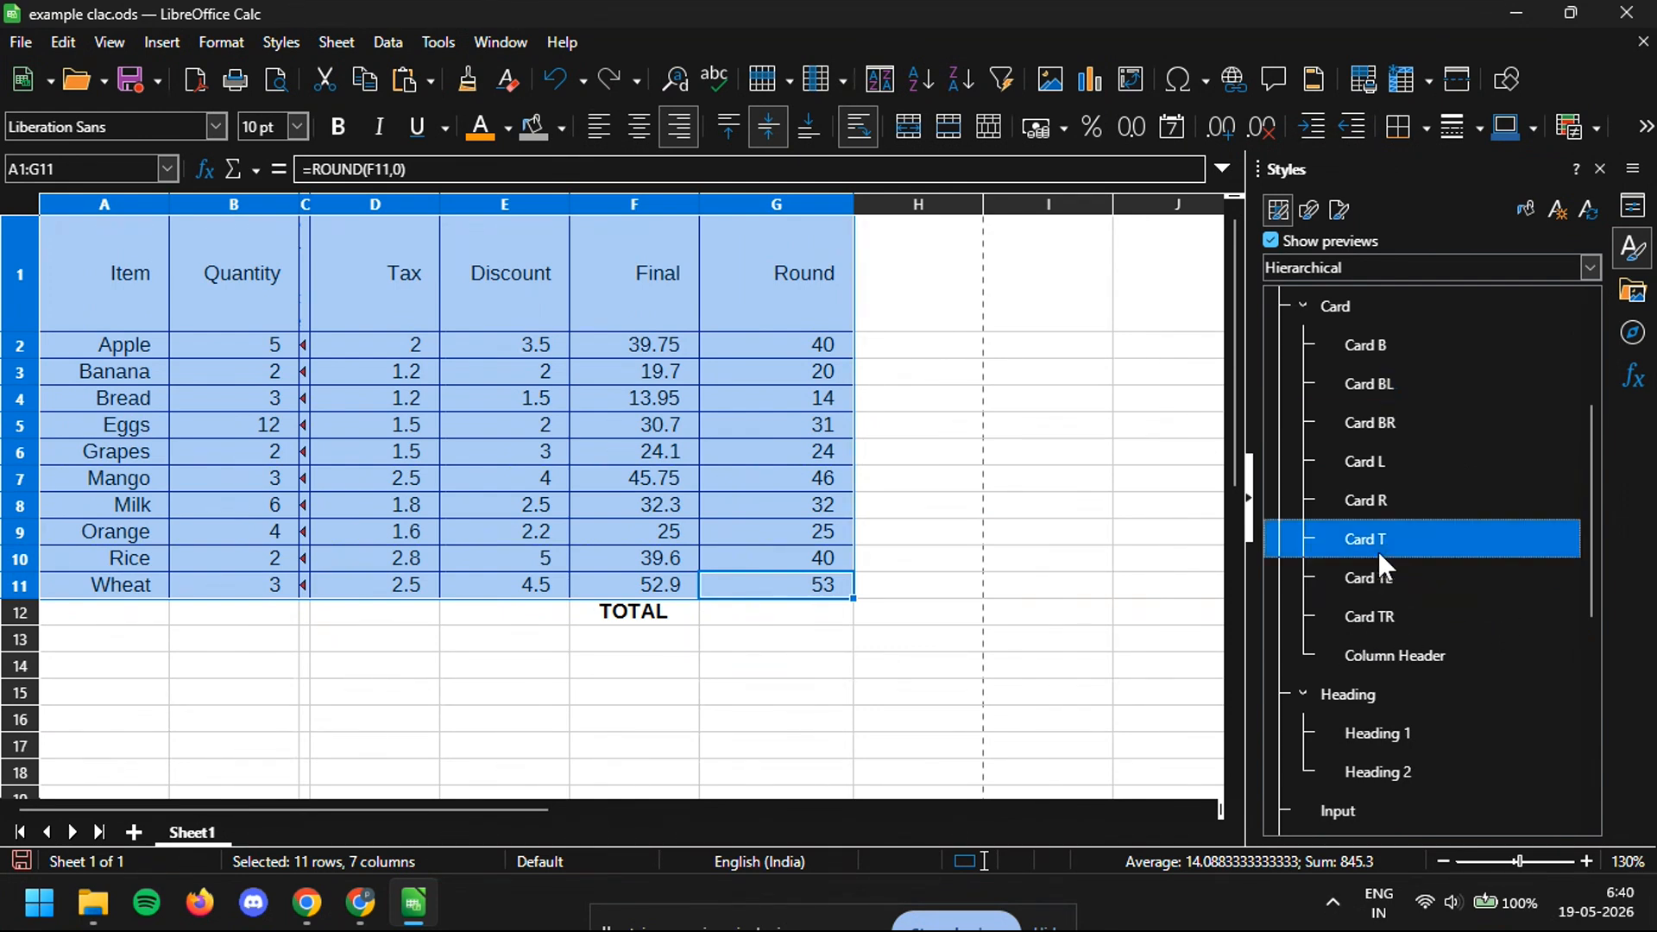
Apply the Accent 2 cell style to the table A1:G11 and deselect the table.
scroll(1274, 458, up, 2)
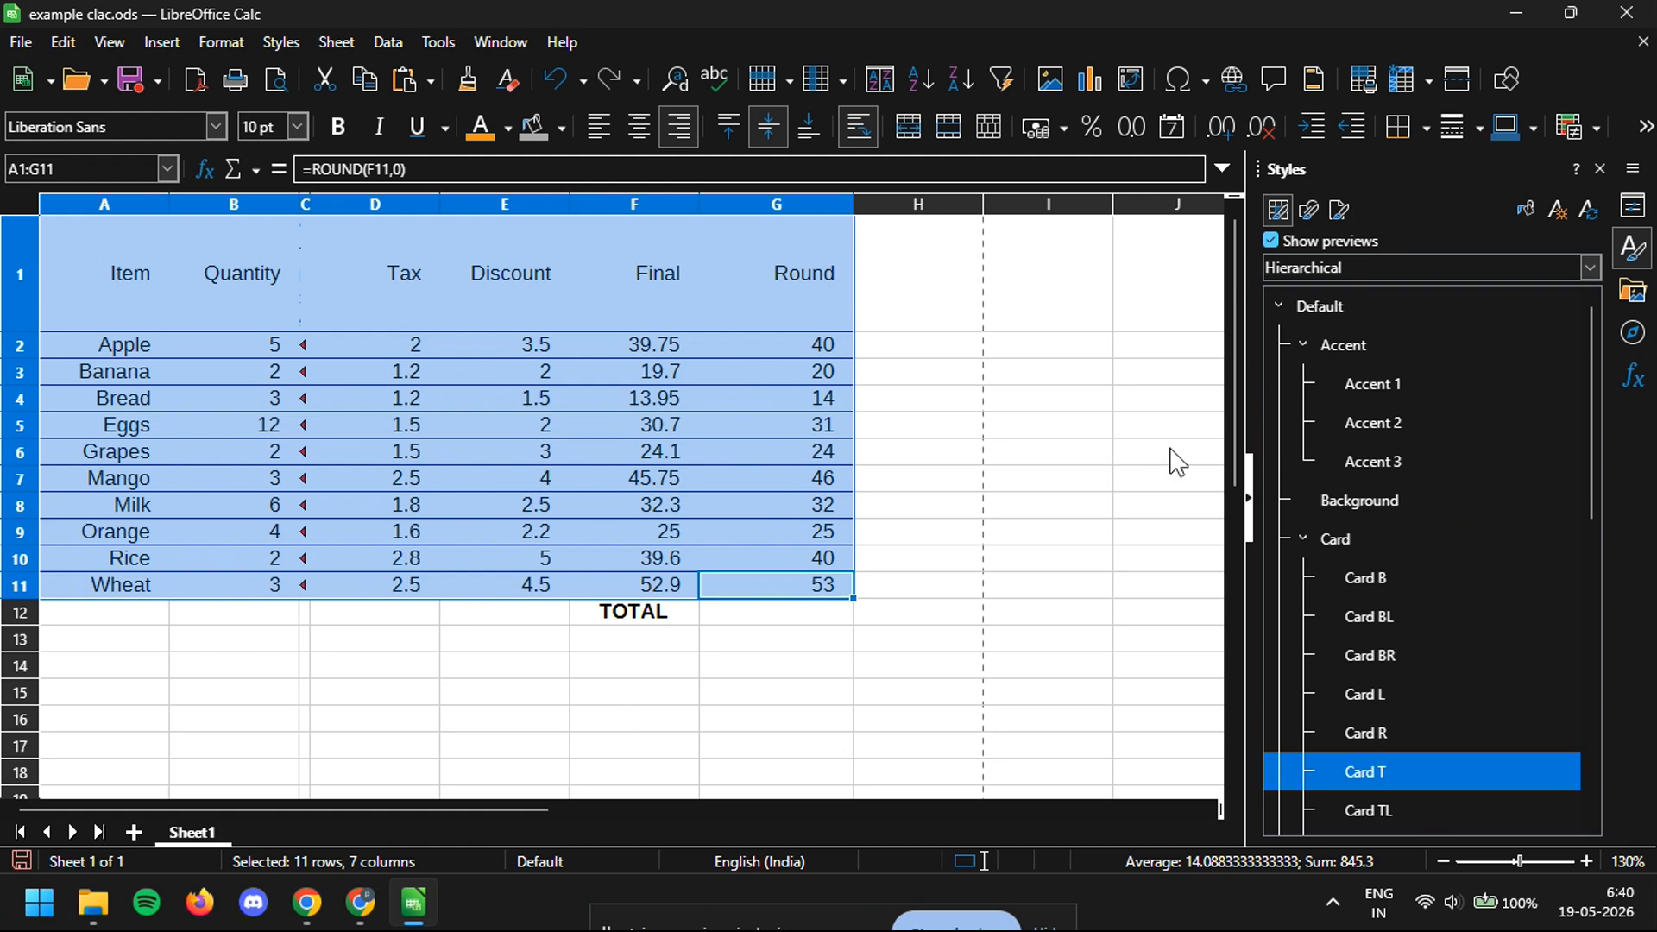
double_click(1372, 423)
click(890, 344)
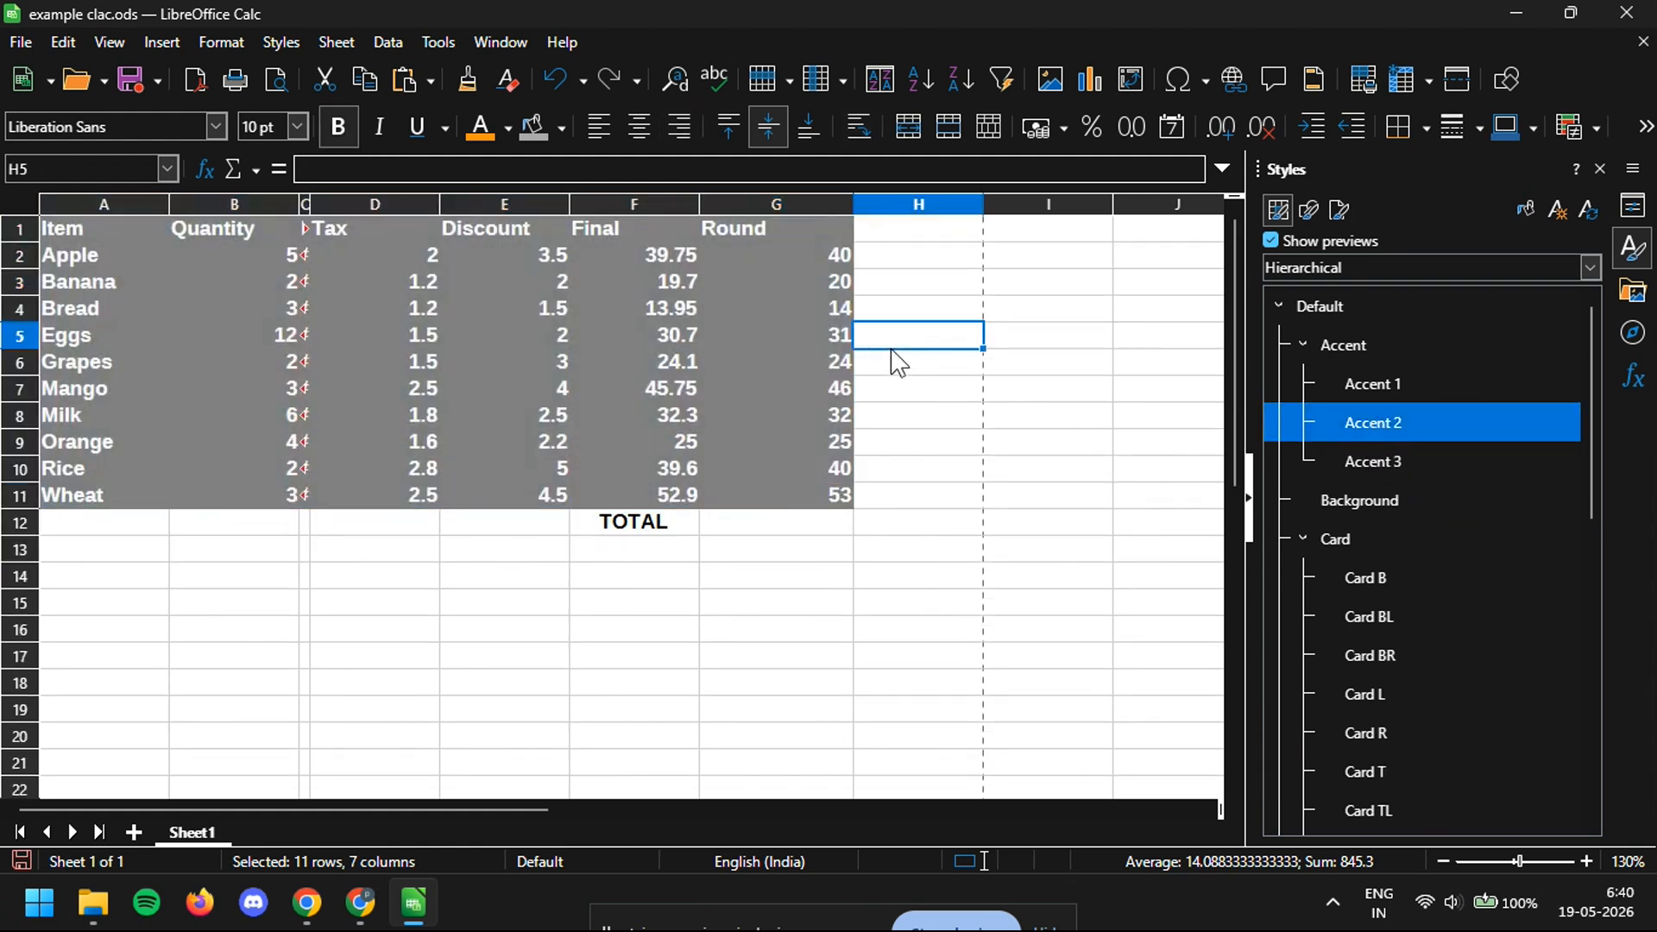
click(986, 405)
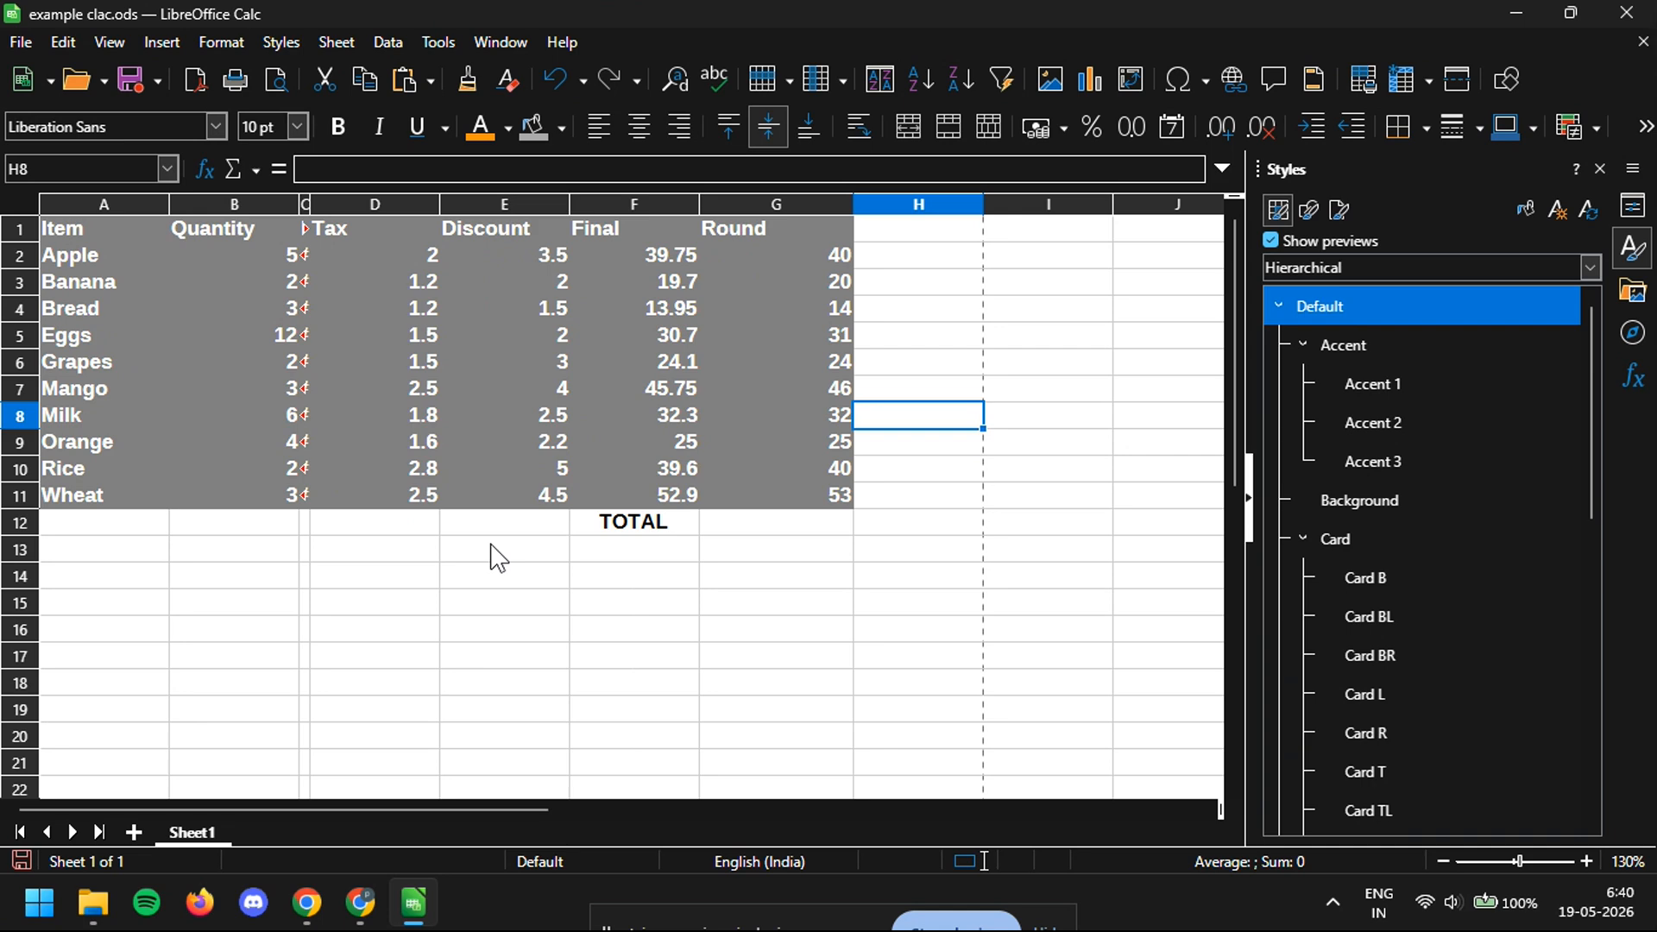
key(XF86AudioMute)
key(XF86AudioMute)
Narrow the Styles sidebar to give the sheet more room.
drag(1248, 582, 1324, 580)
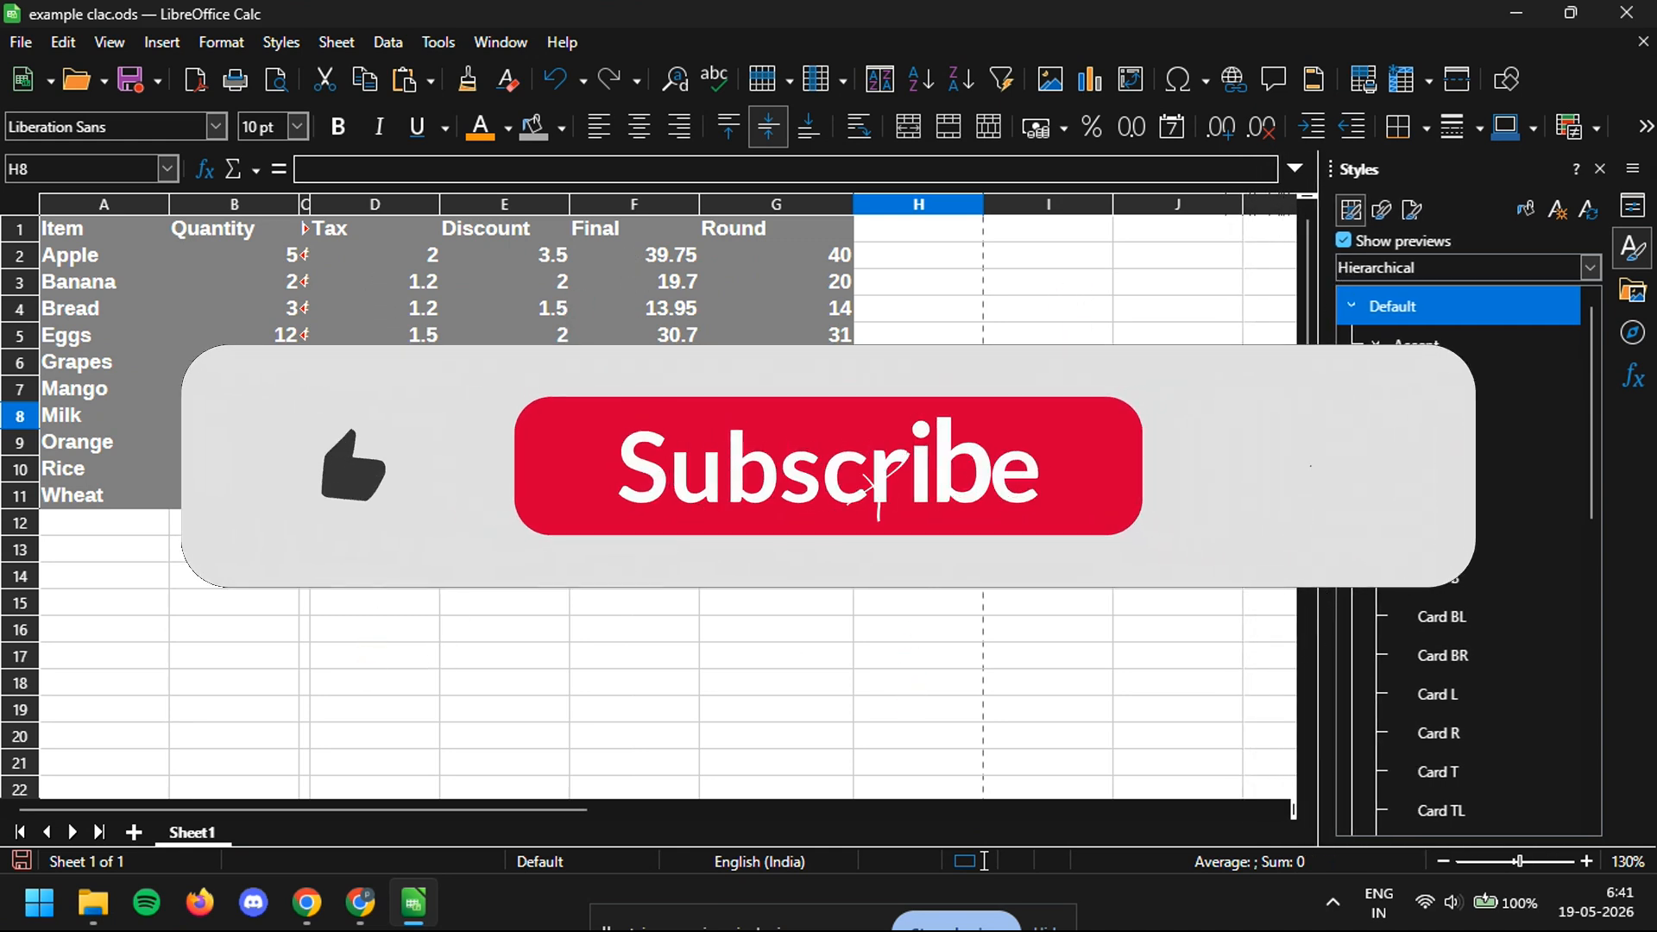